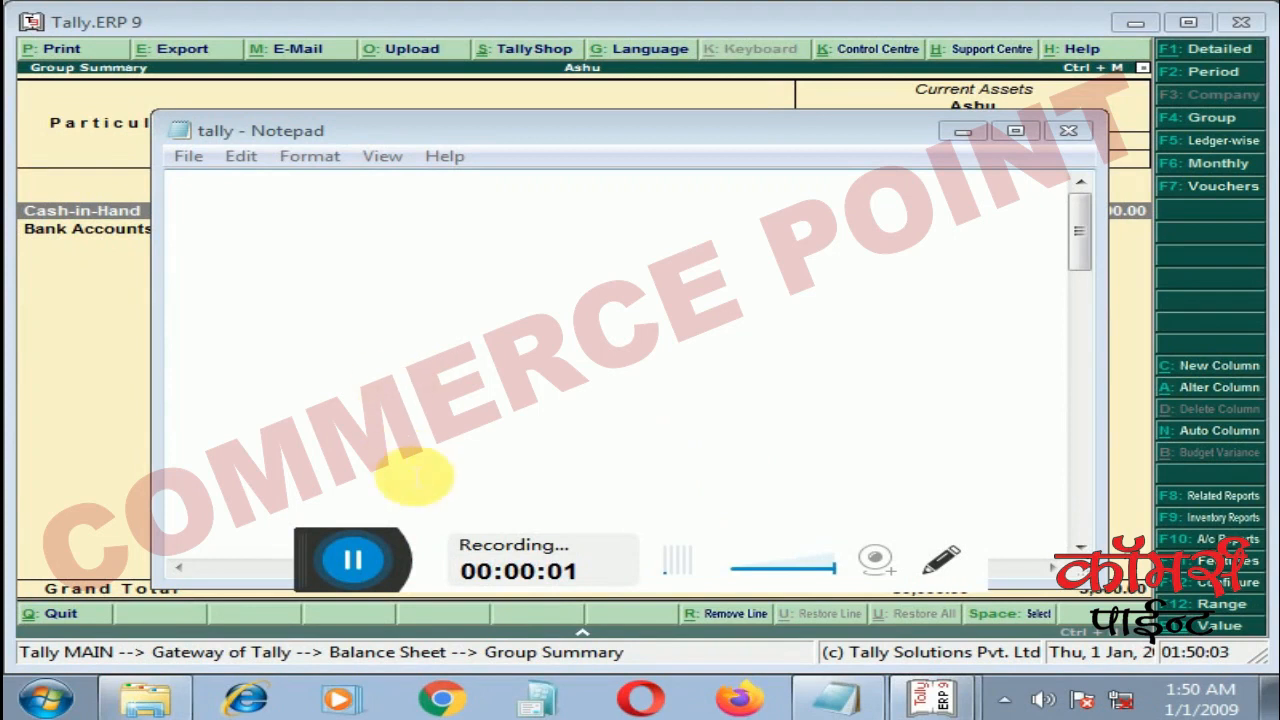
# Step: Bring up the Notepad notes on concepts of inventory for reference and return to Tally.ERP 9
pyautogui.click(965, 133)
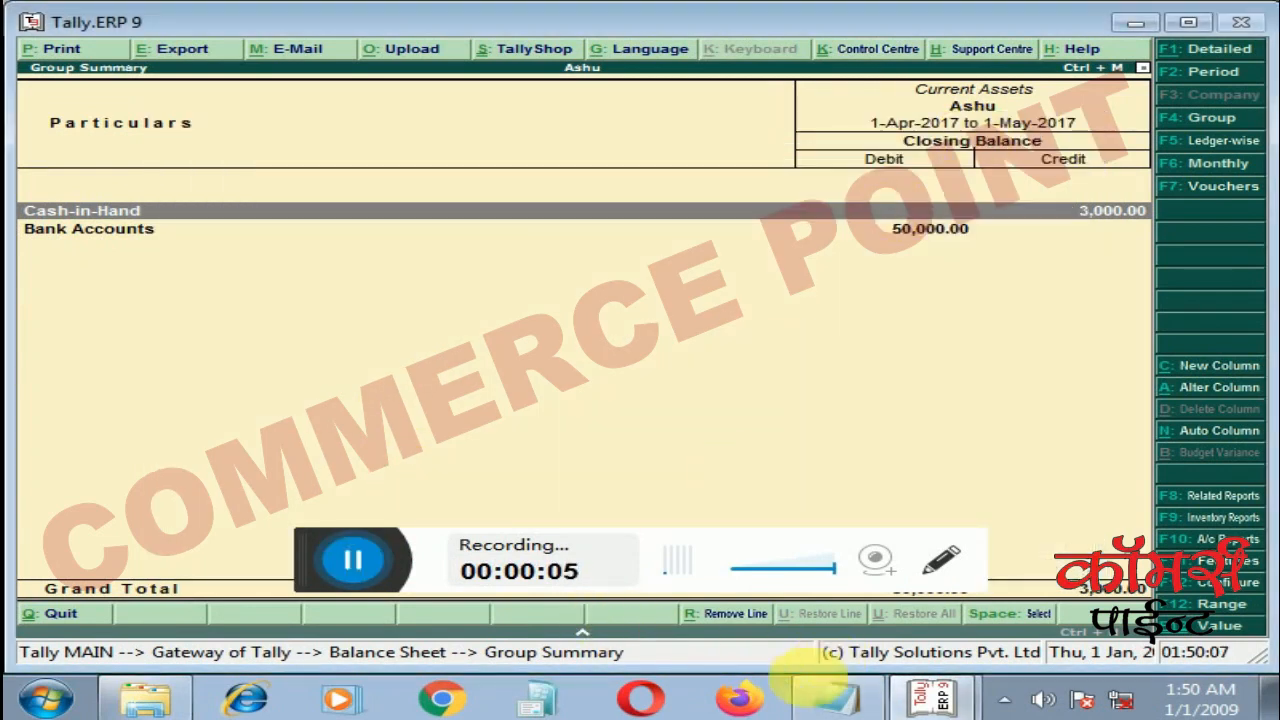
pyautogui.click(835, 698)
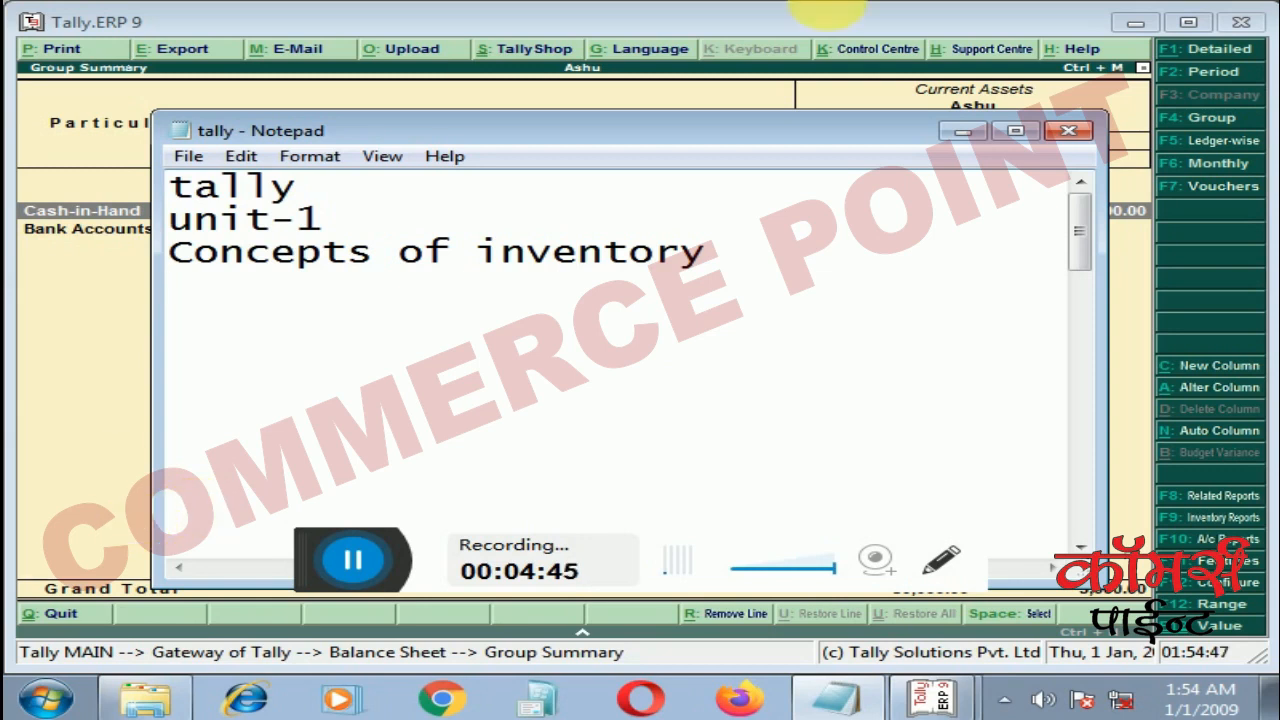
pyautogui.click(975, 135)
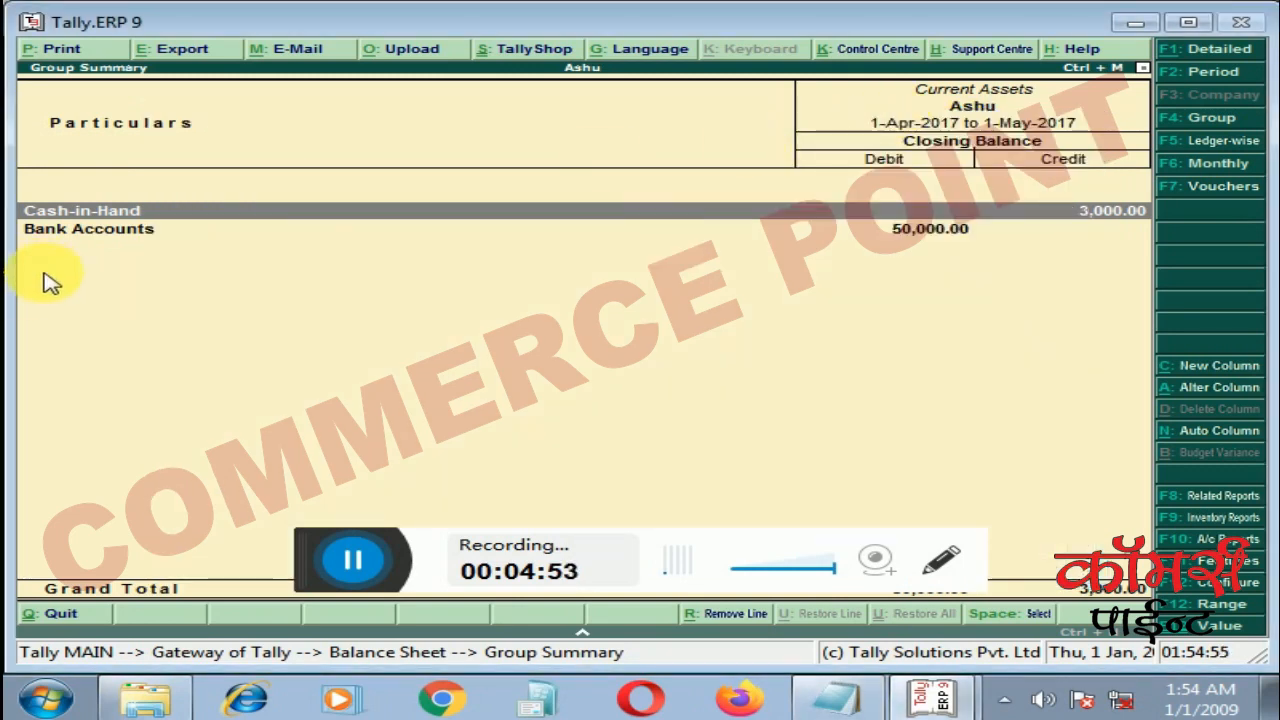
# Step: Leave the Group Summary and Balance Sheet reports and open Inventory Info from the Gateway of Tally
pyautogui.press('Escape')
pyautogui.press('Escape')
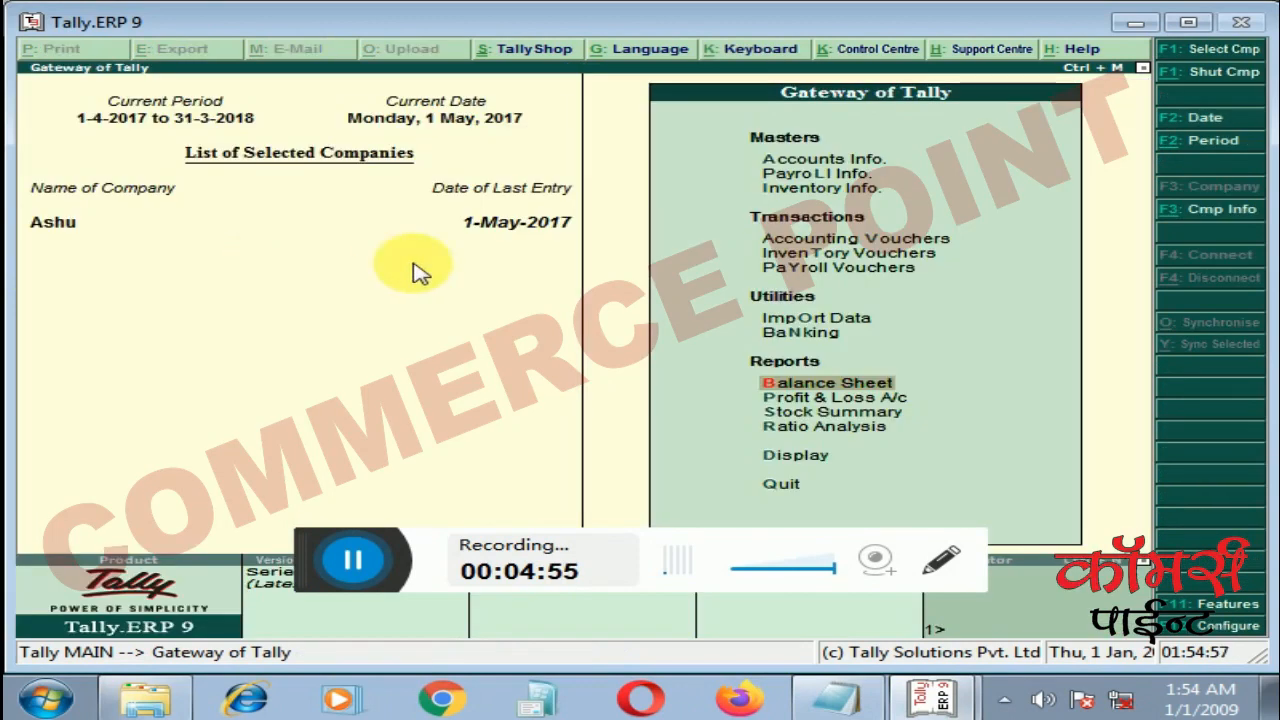
pyautogui.click(842, 191)
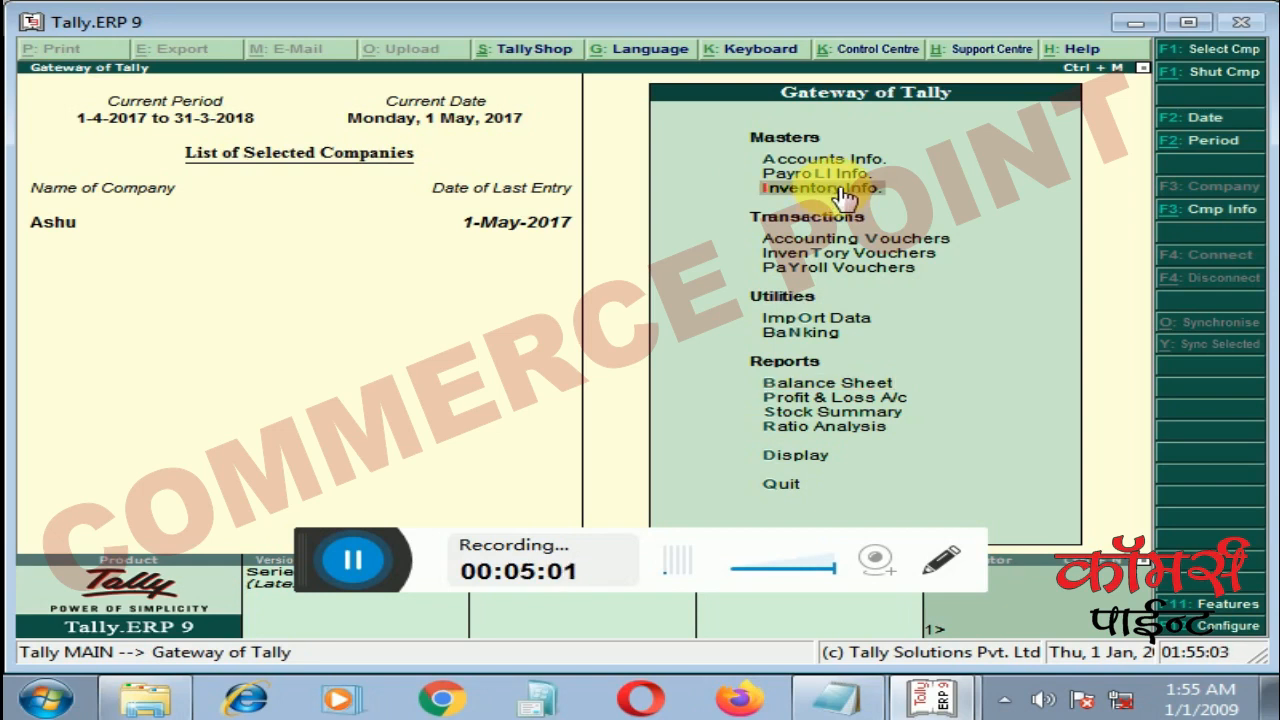
pyautogui.click(842, 190)
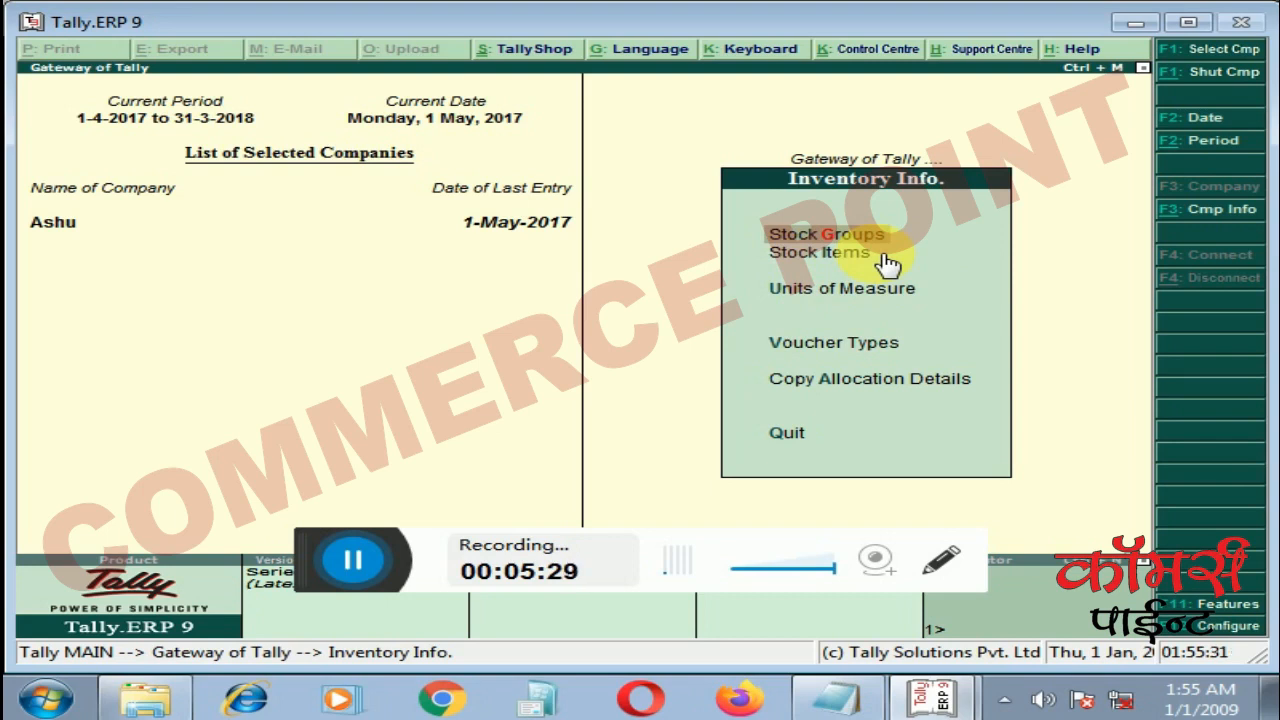
# Step: Create a single stock group named Mobile under Primary, with adding of item quantities set to No
pyautogui.press('Return')
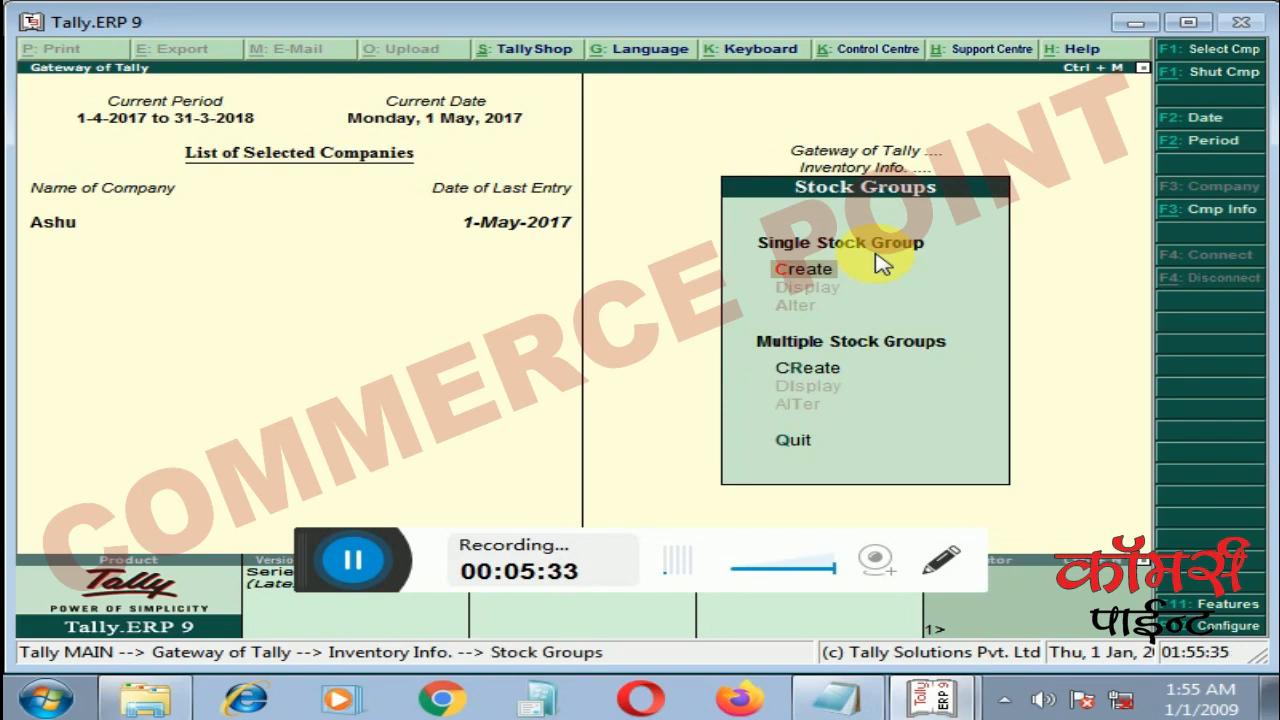
pyautogui.press('Return')
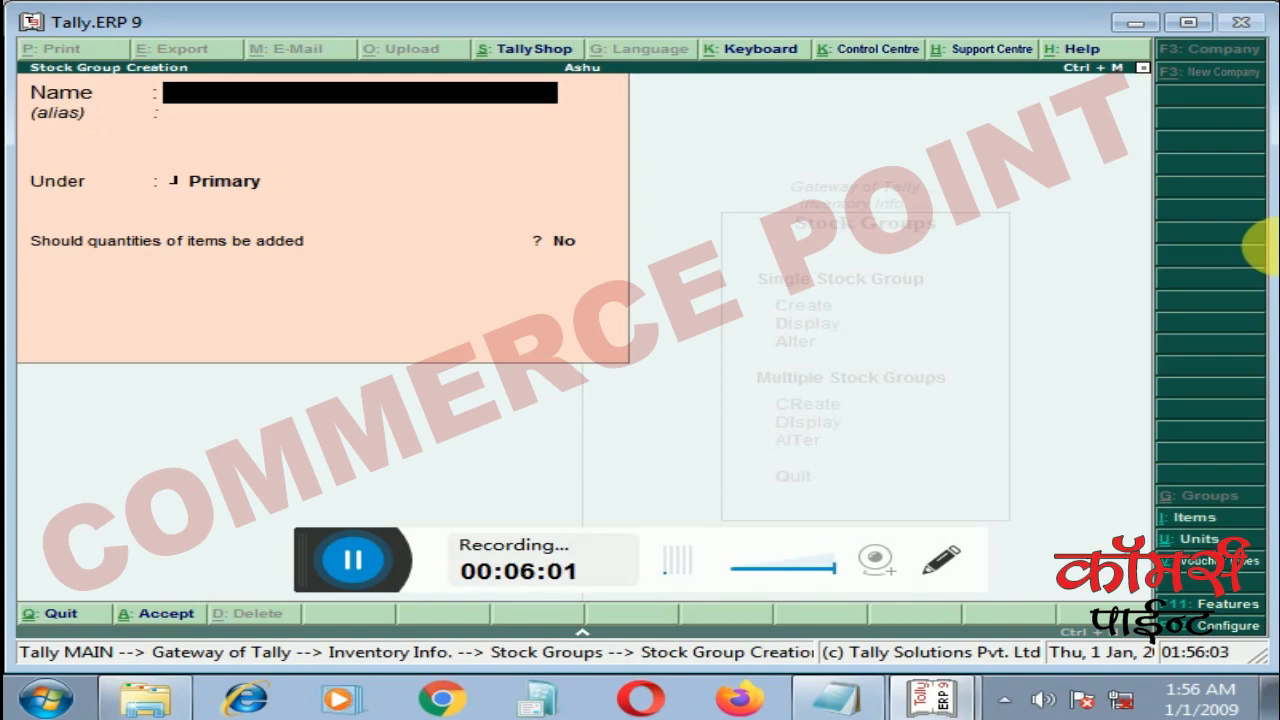
pyautogui.write('Mobile')
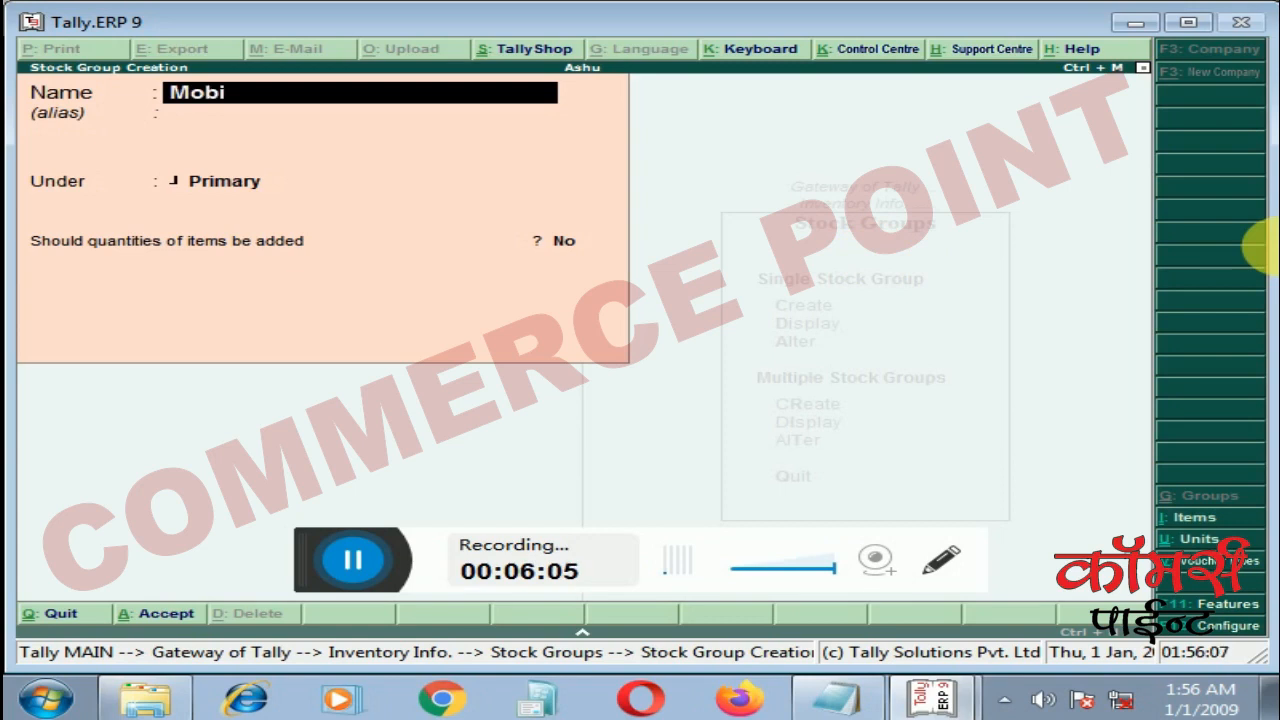
pyautogui.press('Return')
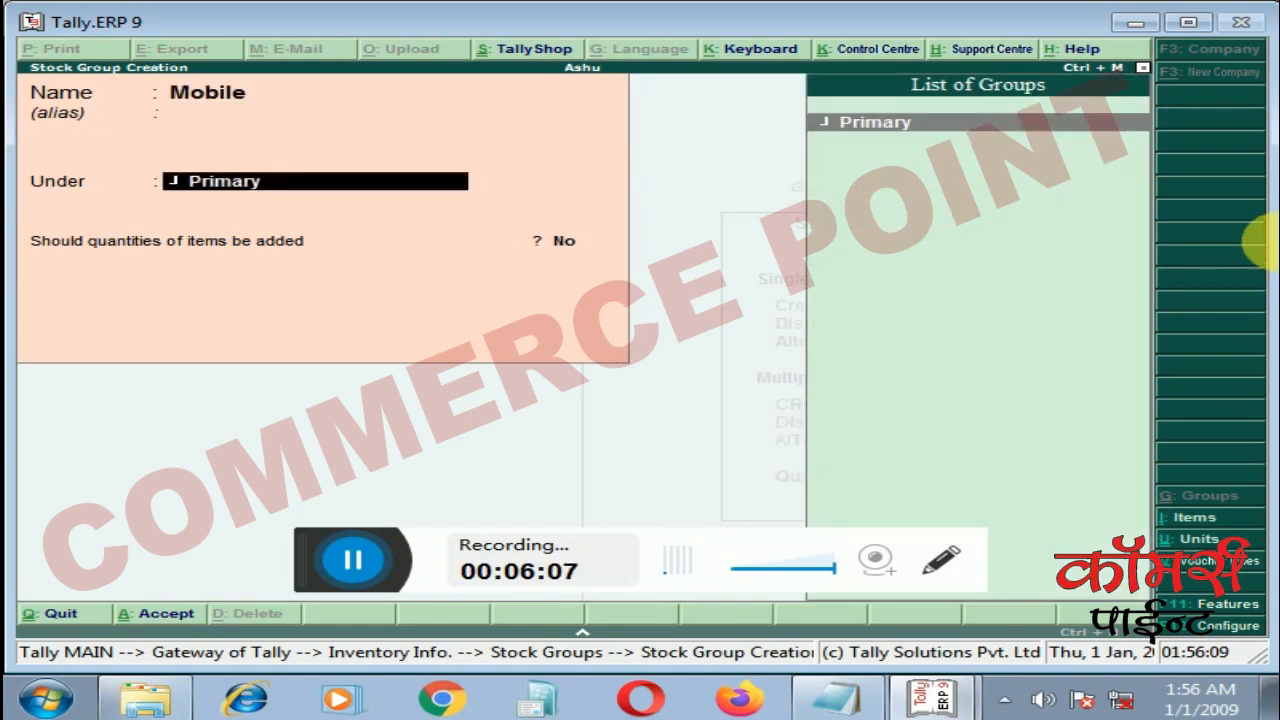
pyautogui.press('Return')
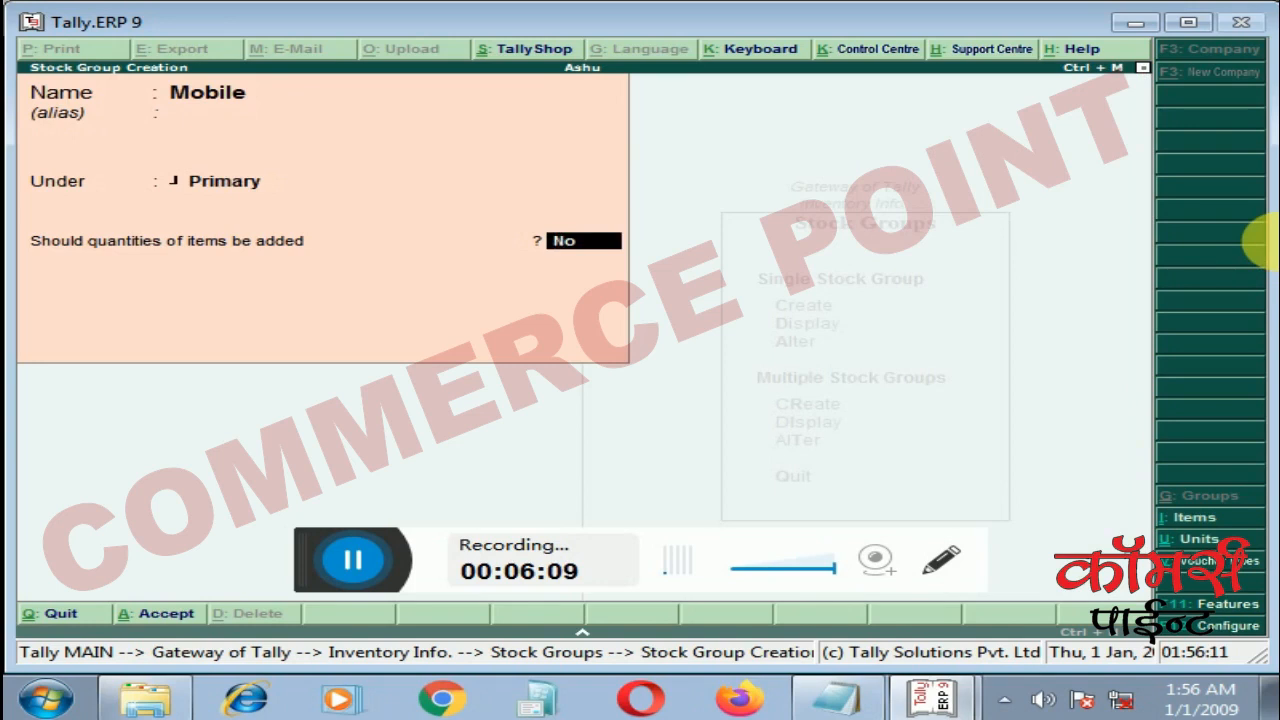
pyautogui.press('Return')
pyautogui.press('Return')
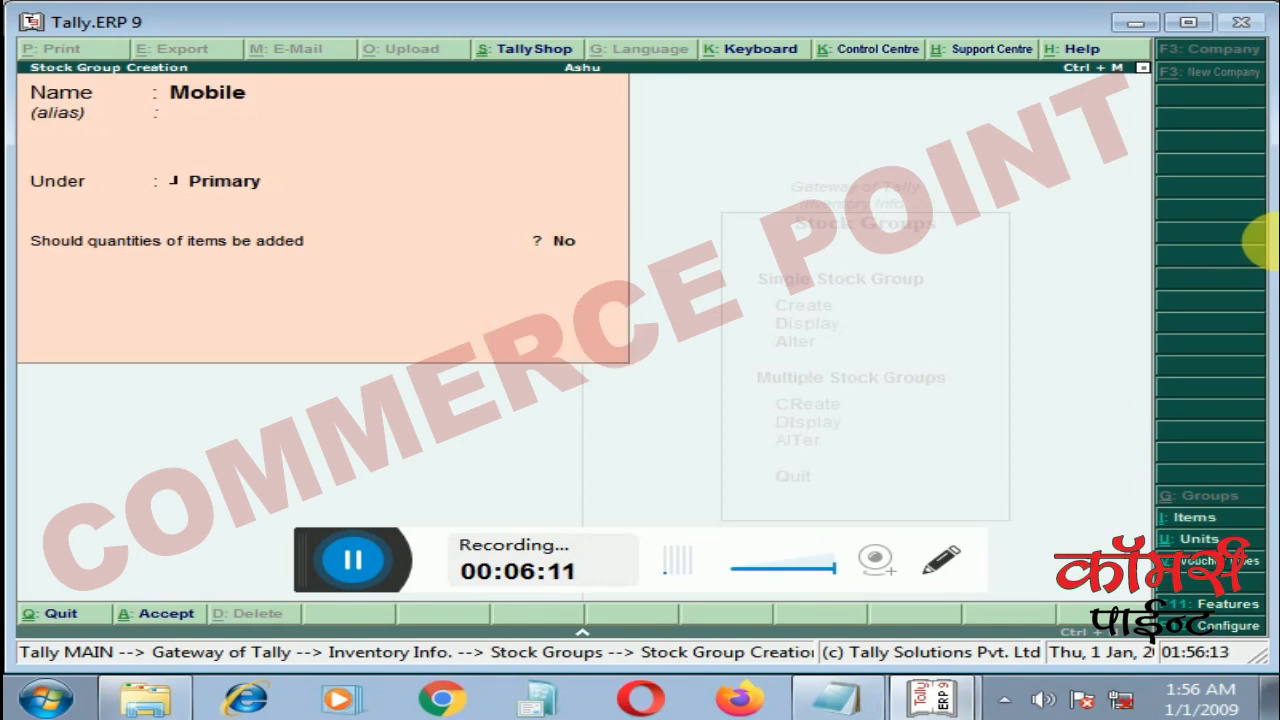
# Step: Create a second stock group named Food Items under Primary and return to Inventory Info
pyautogui.write('Food Items')
pyautogui.press('Return')
pyautogui.press('Return')
pyautogui.press('Return')
pyautogui.press('Return')
pyautogui.press('Return')
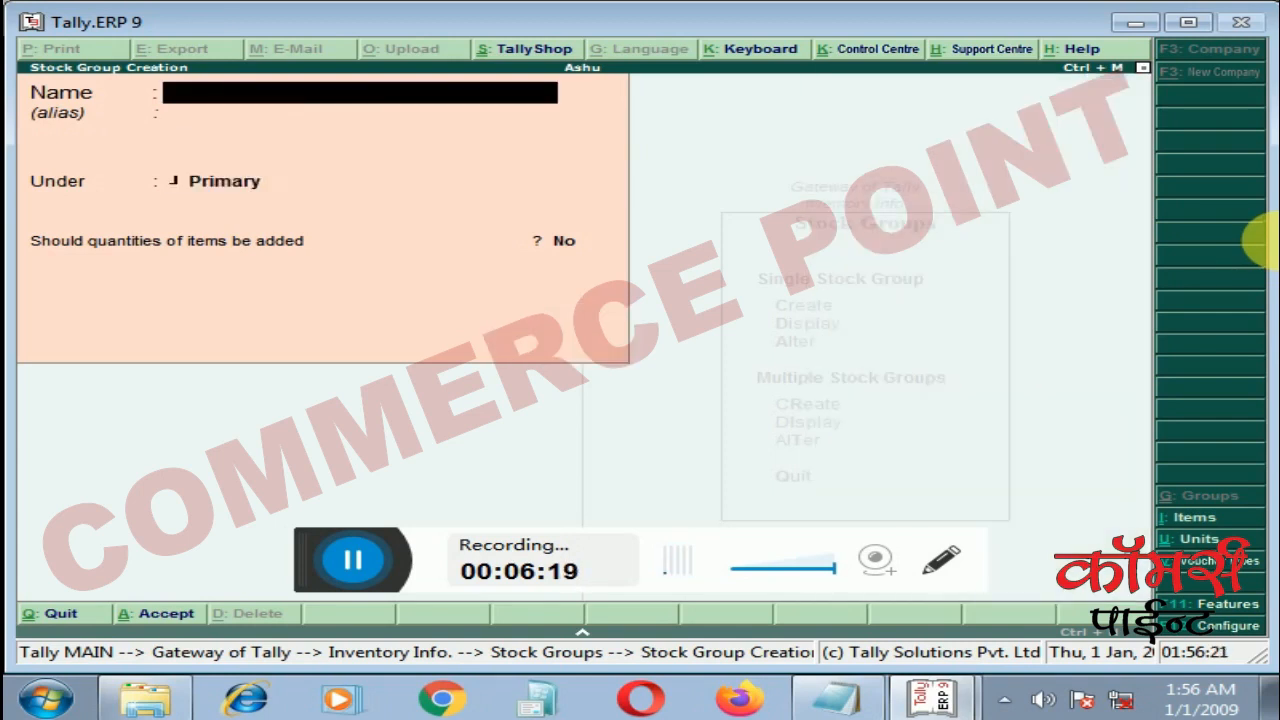
pyautogui.press('Escape')
pyautogui.press('Return')
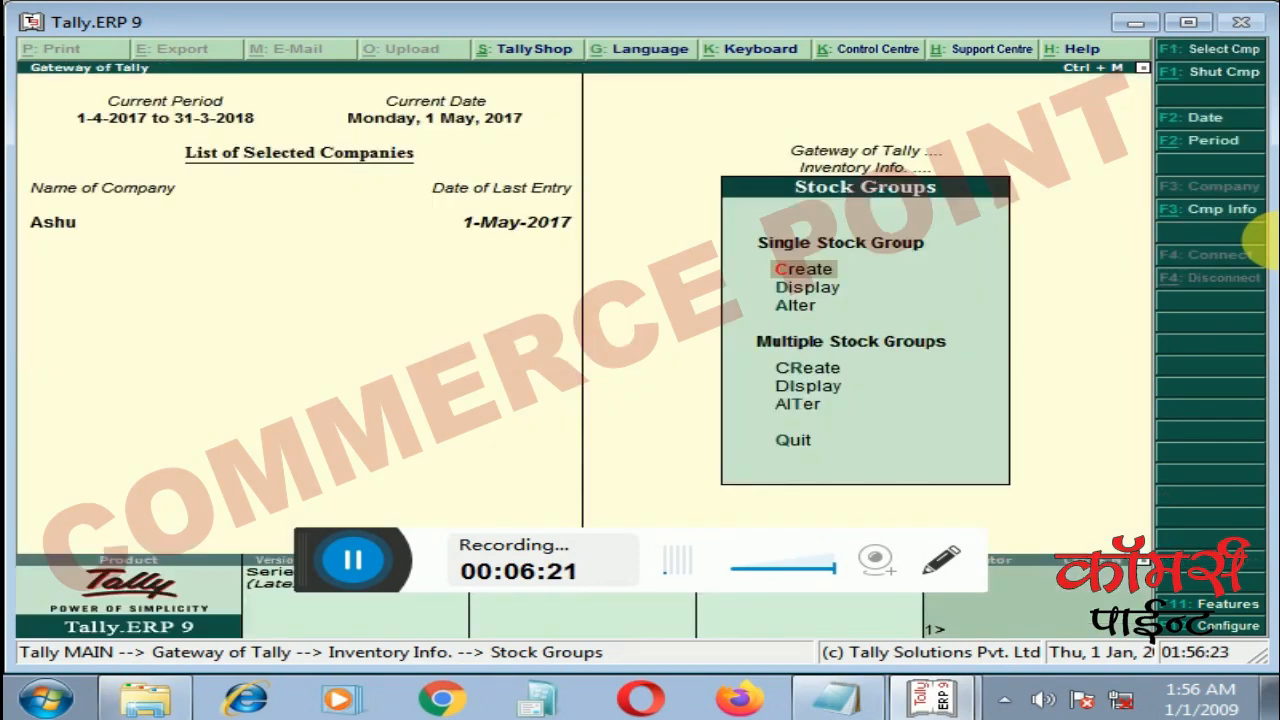
pyautogui.press('Escape')
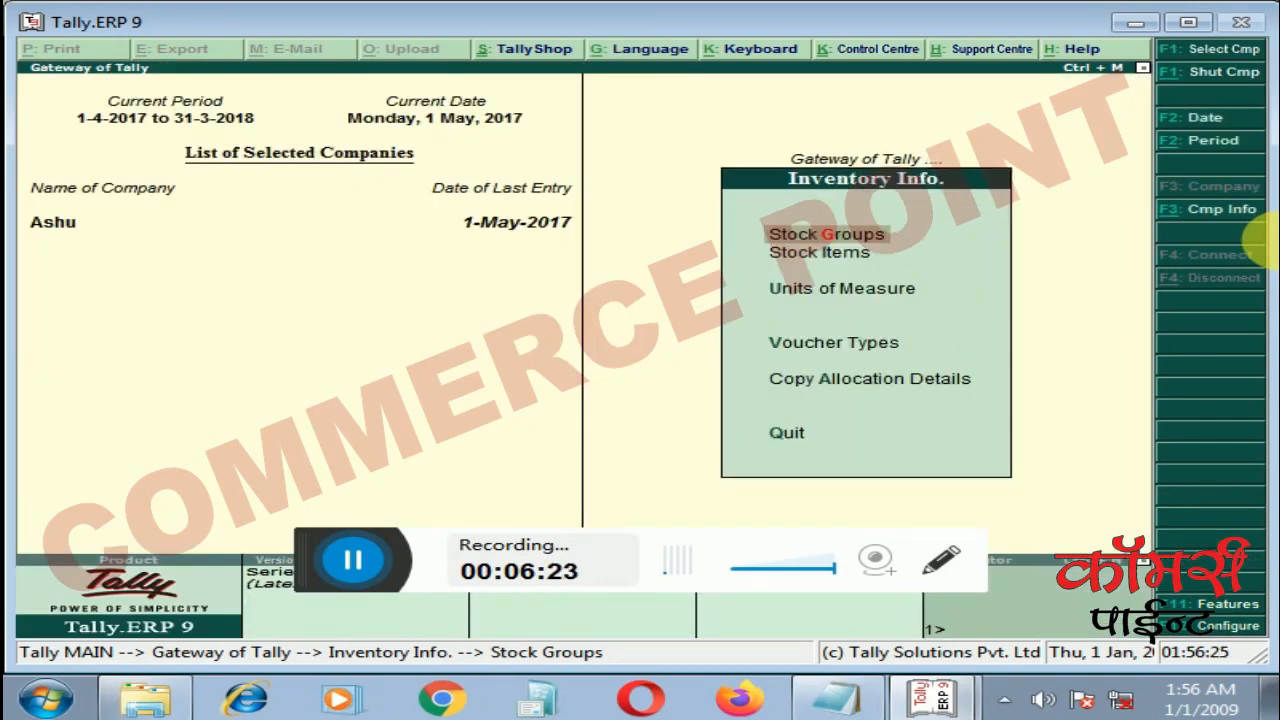
# Step: Create a simple unit of measure with the symbol set, no formal name and 0 decimal places
pyautogui.press('Down')
pyautogui.press('Down')
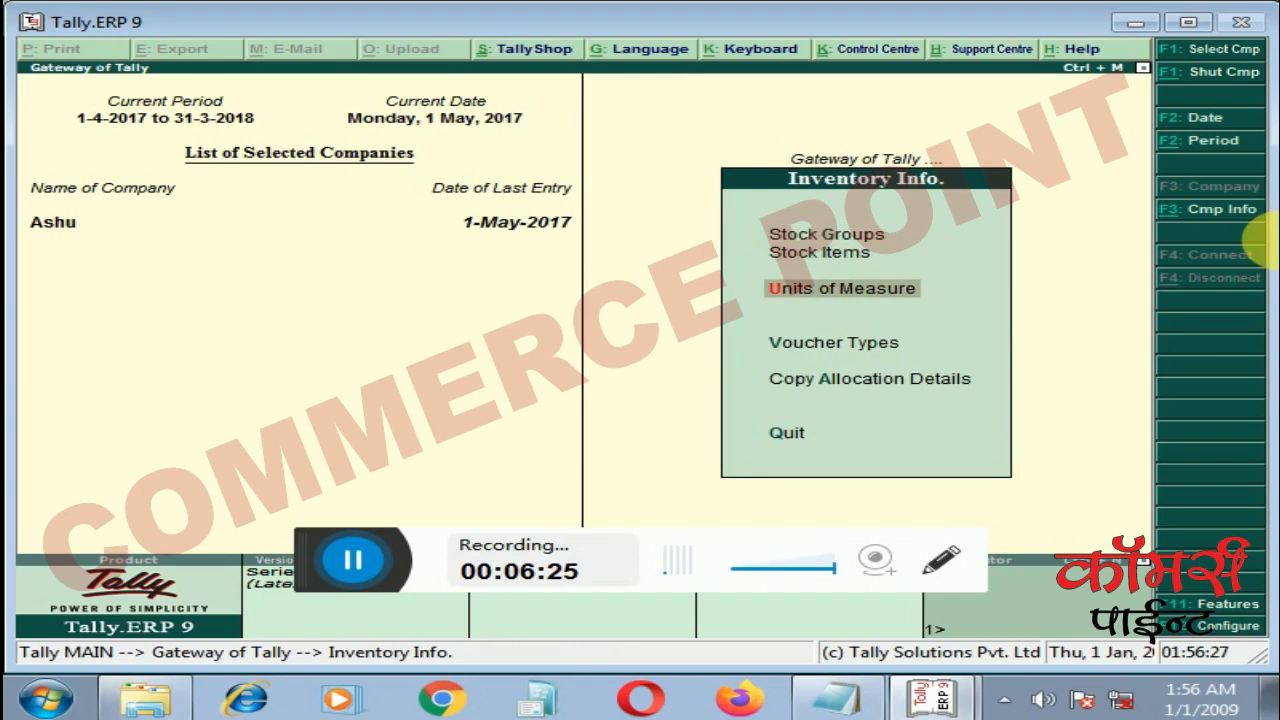
pyautogui.press('Up')
pyautogui.press('Down')
pyautogui.press('Return')
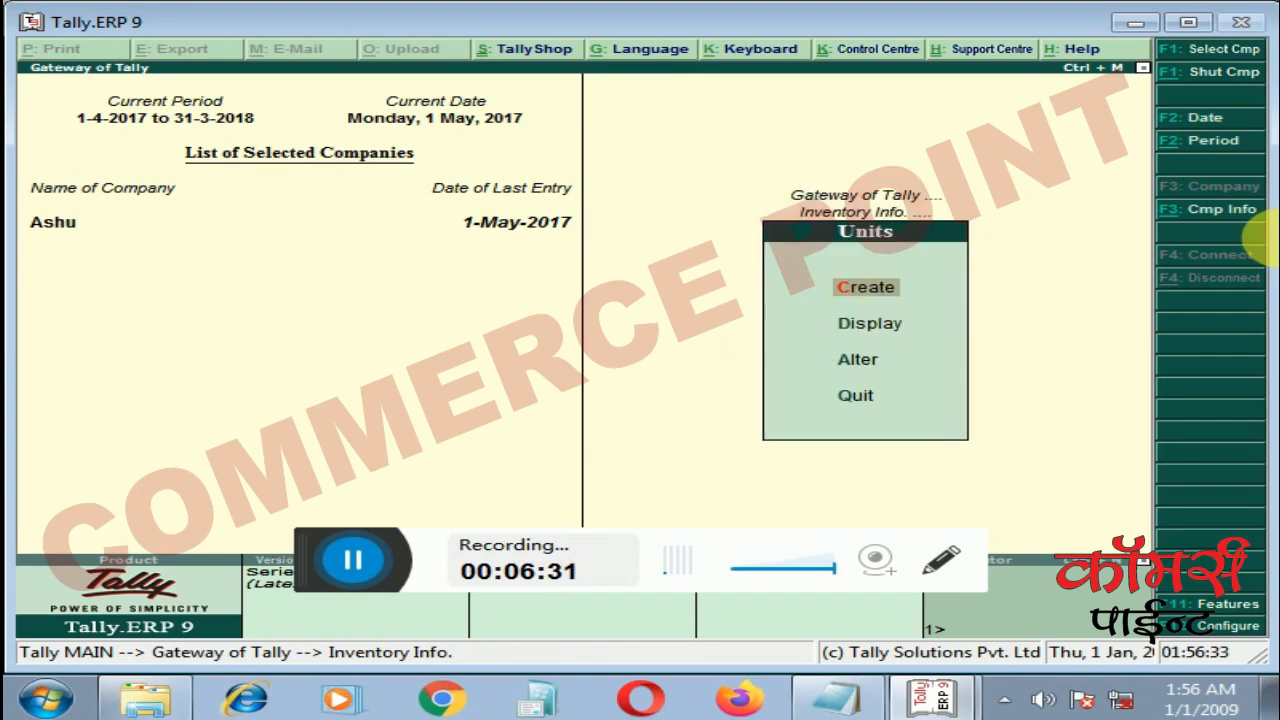
pyautogui.press('Return')
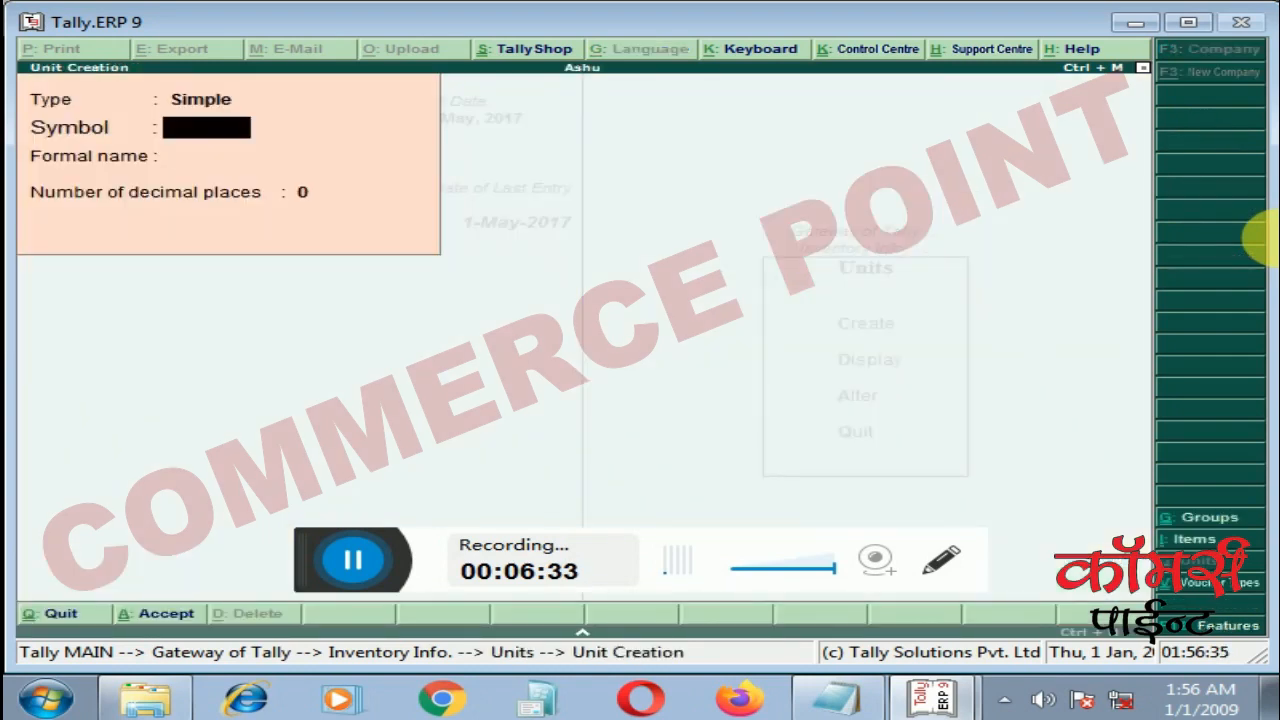
pyautogui.press('BackSpace')
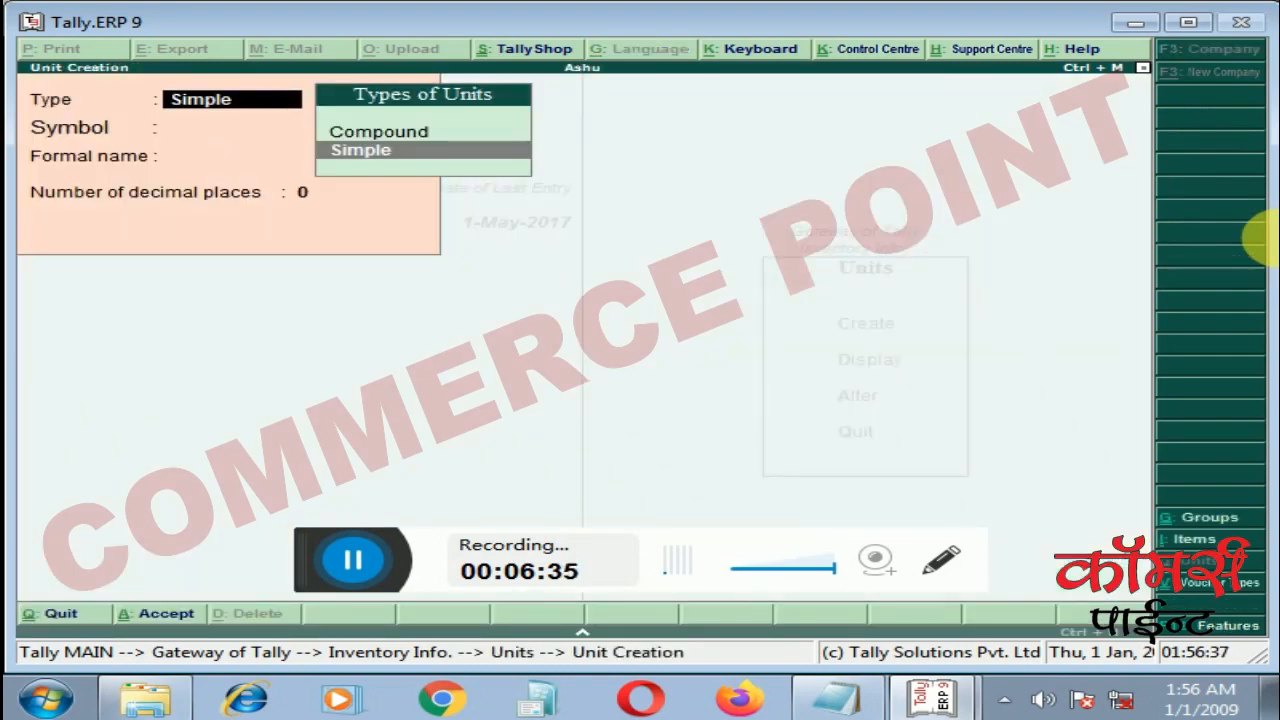
pyautogui.press('Return')
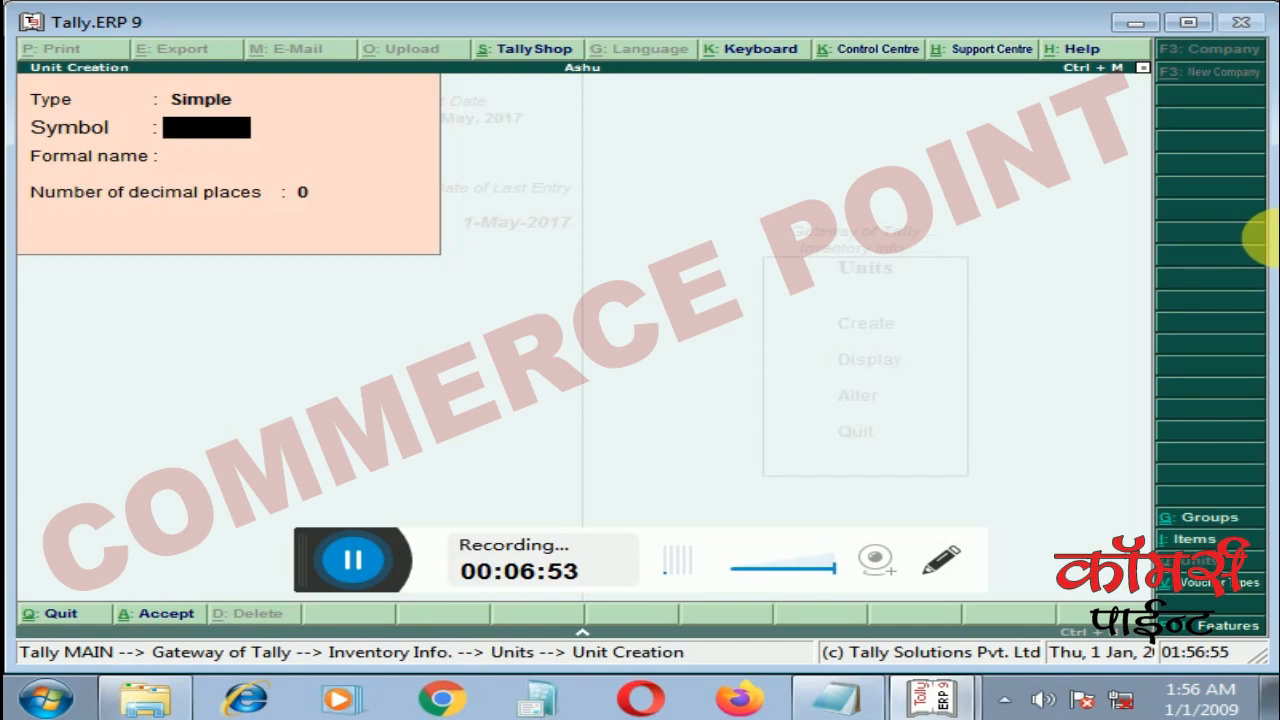
pyautogui.write('set')
pyautogui.press('Return')
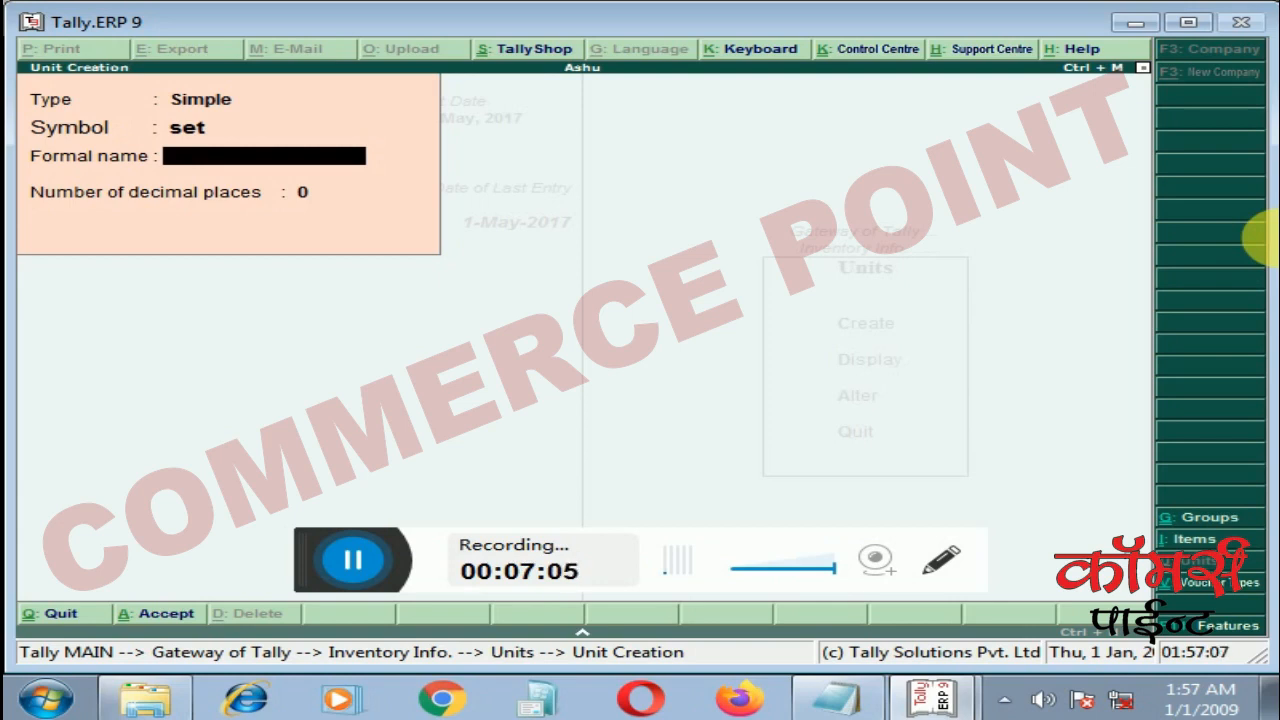
pyautogui.press('Return')
pyautogui.press('Return')
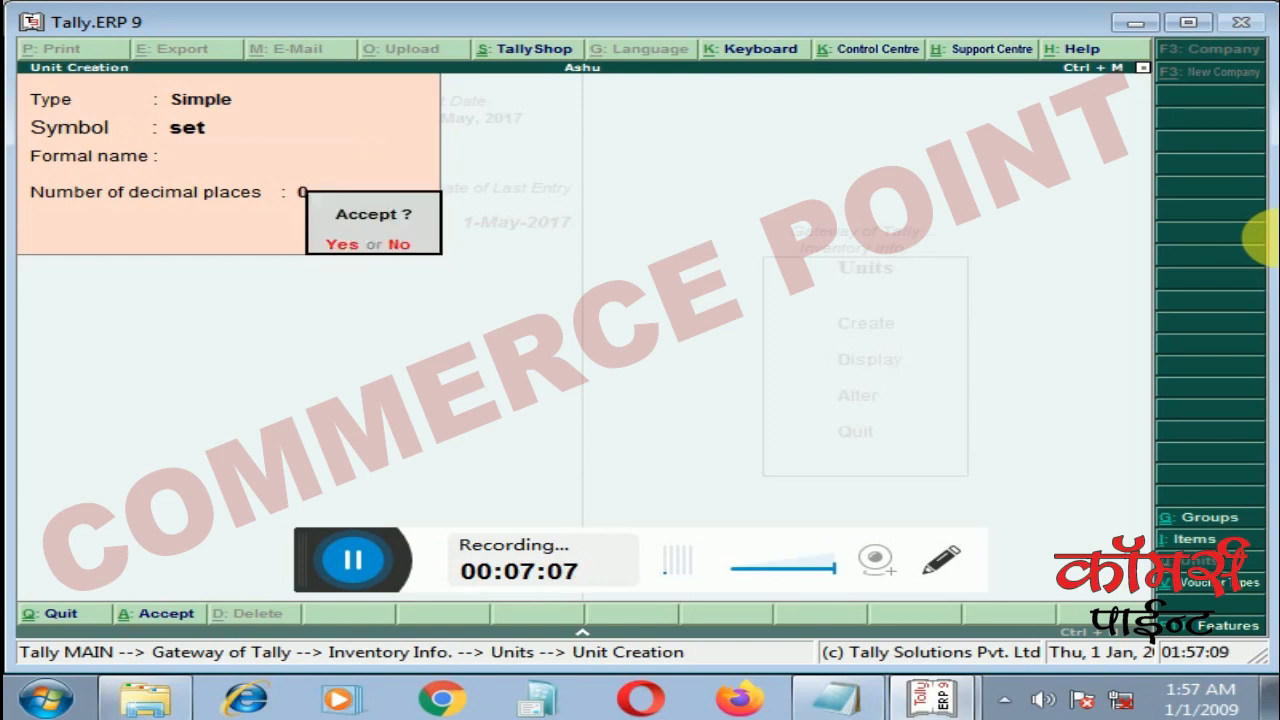
pyautogui.press('Return')
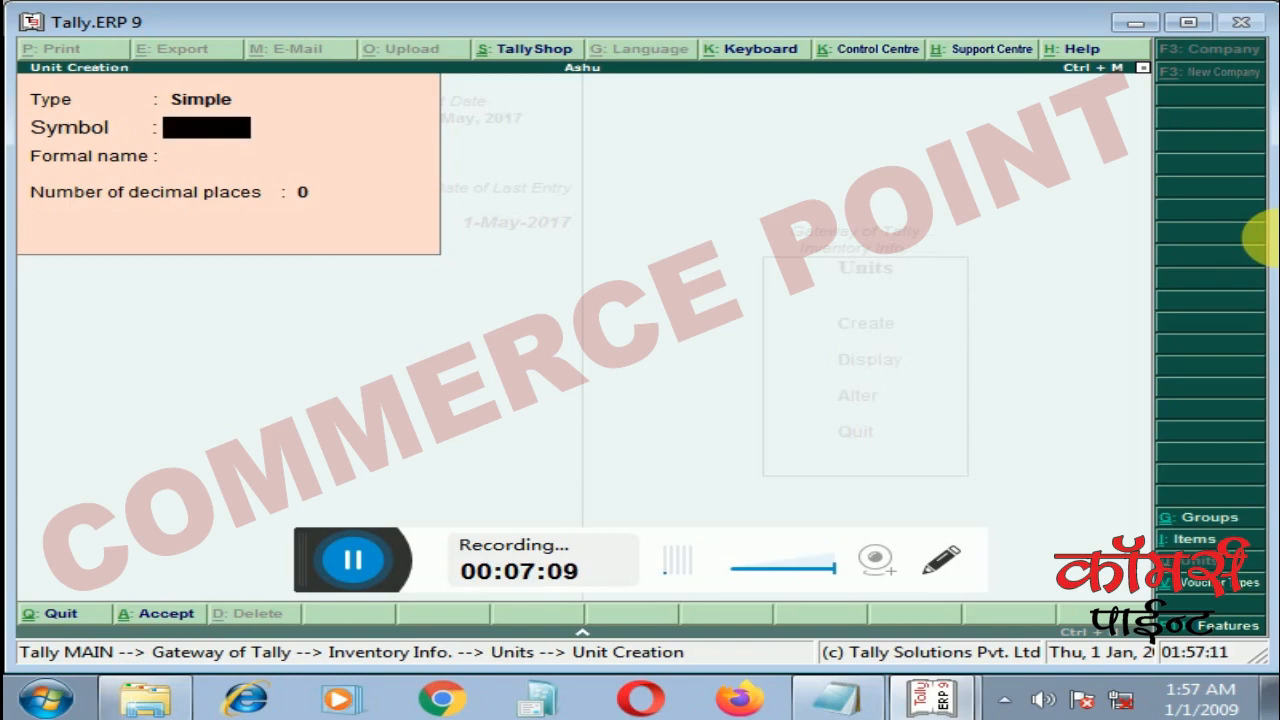
# Step: Create a simple unit with the symbol kg, formal name Kilogram and 0 decimal places, and return to Inventory Info
pyautogui.write('kg')
pyautogui.press('Return')
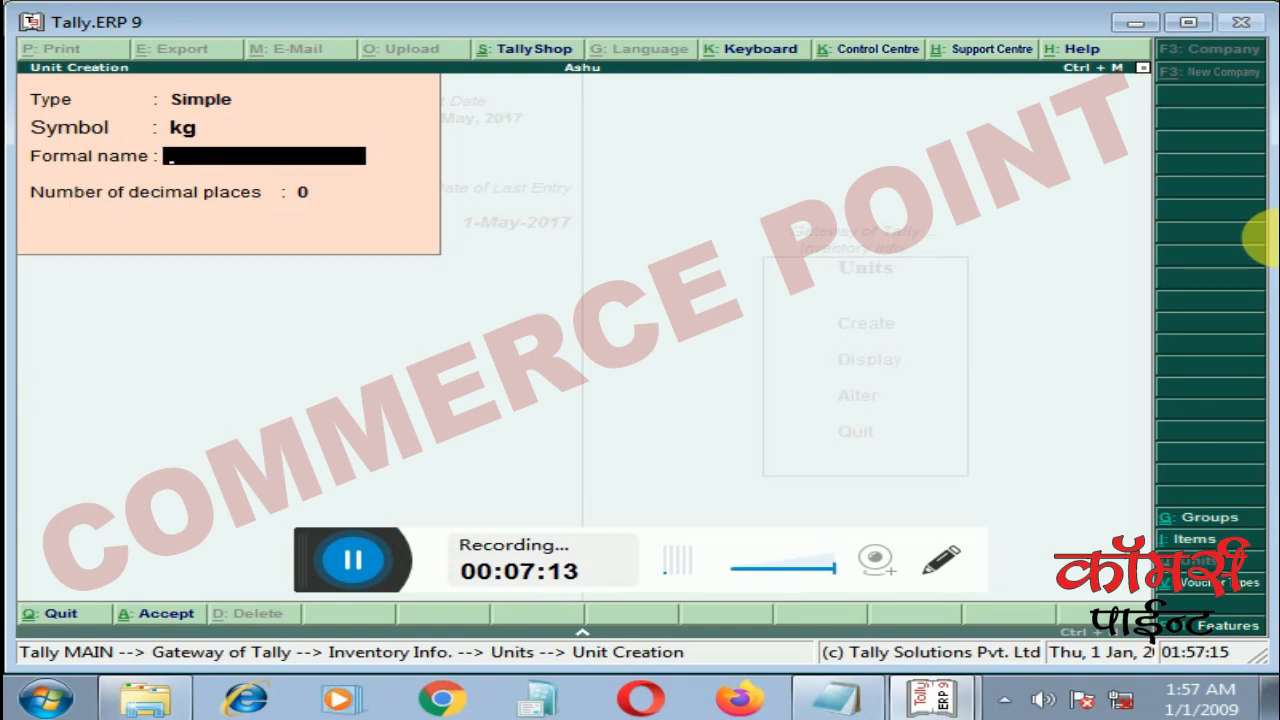
pyautogui.write('Kilogram')
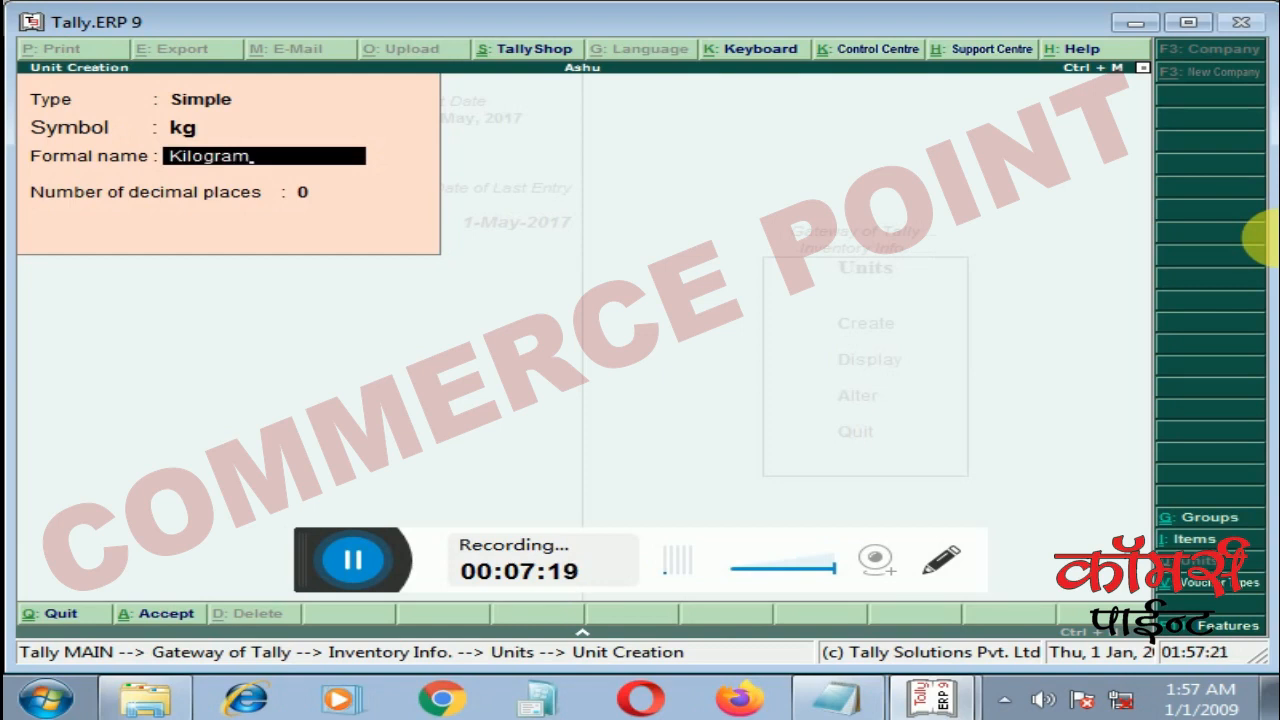
pyautogui.press('Return')
pyautogui.press('Return')
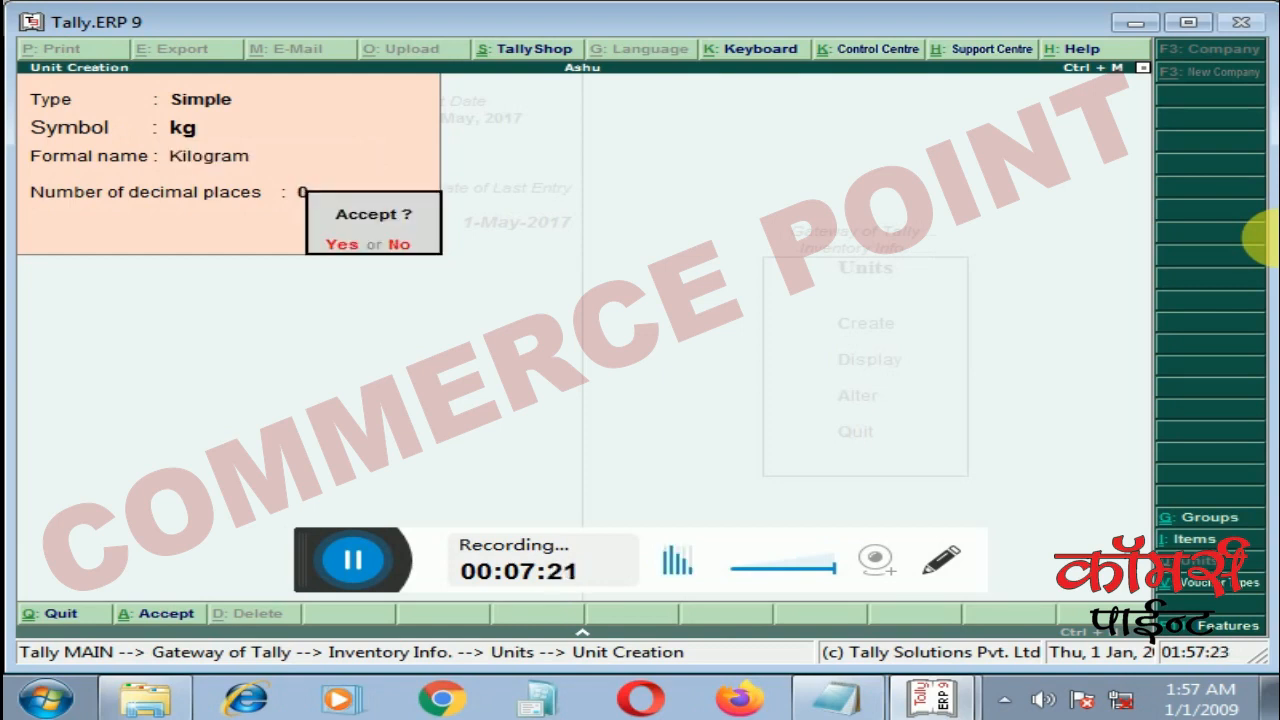
pyautogui.press('y')
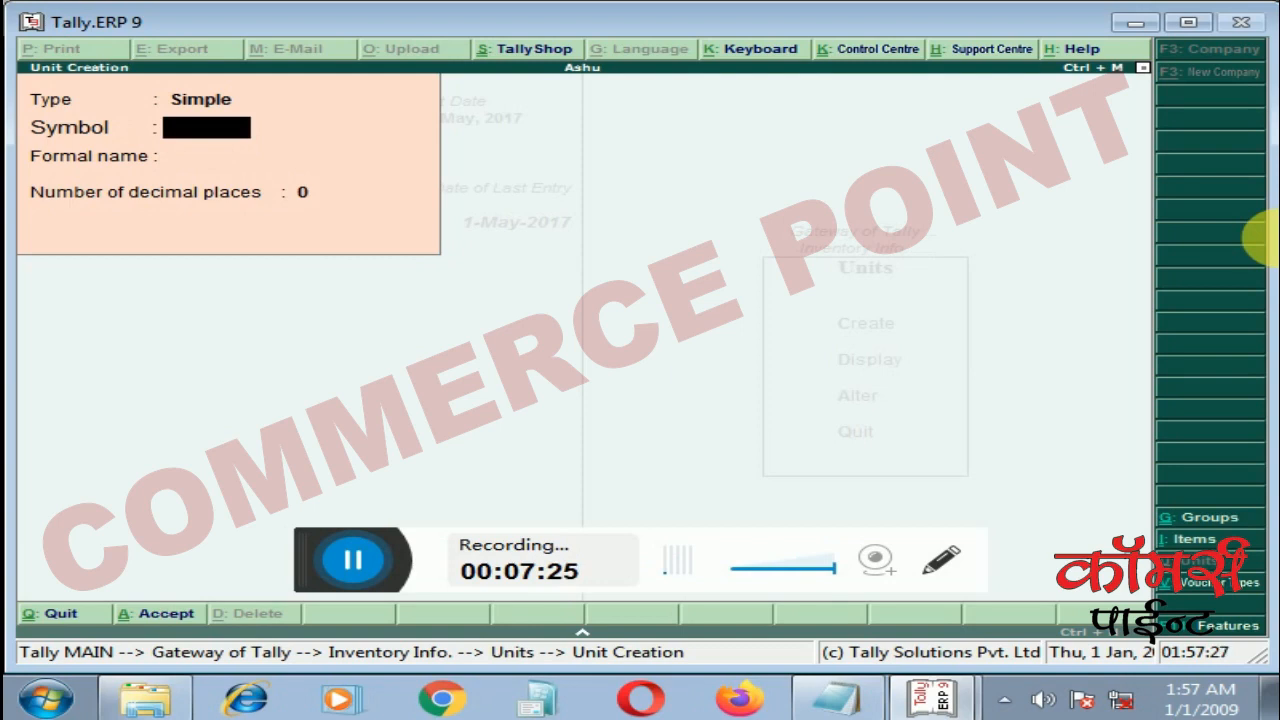
pyautogui.press('Escape')
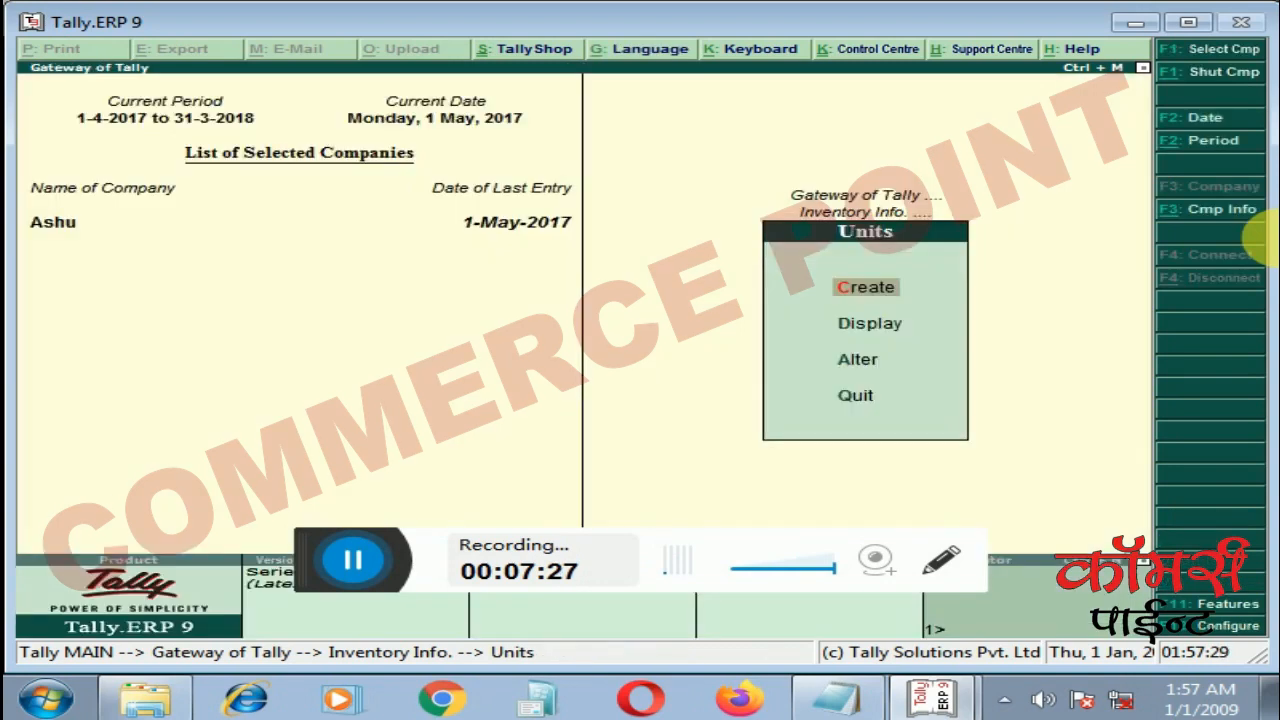
pyautogui.press('Escape')
# Step: Start a new single stock item named Realme 5 with no alias, and place it under the Mobile group
pyautogui.press('Up')
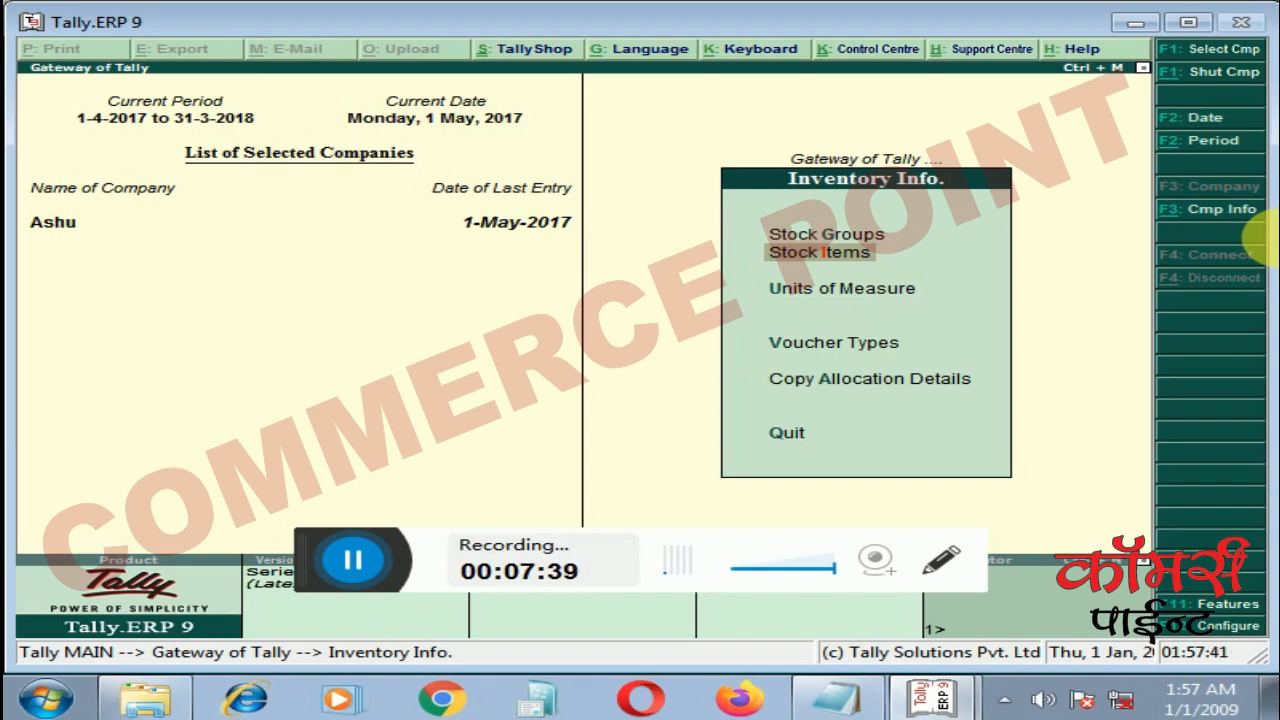
pyautogui.press('Return')
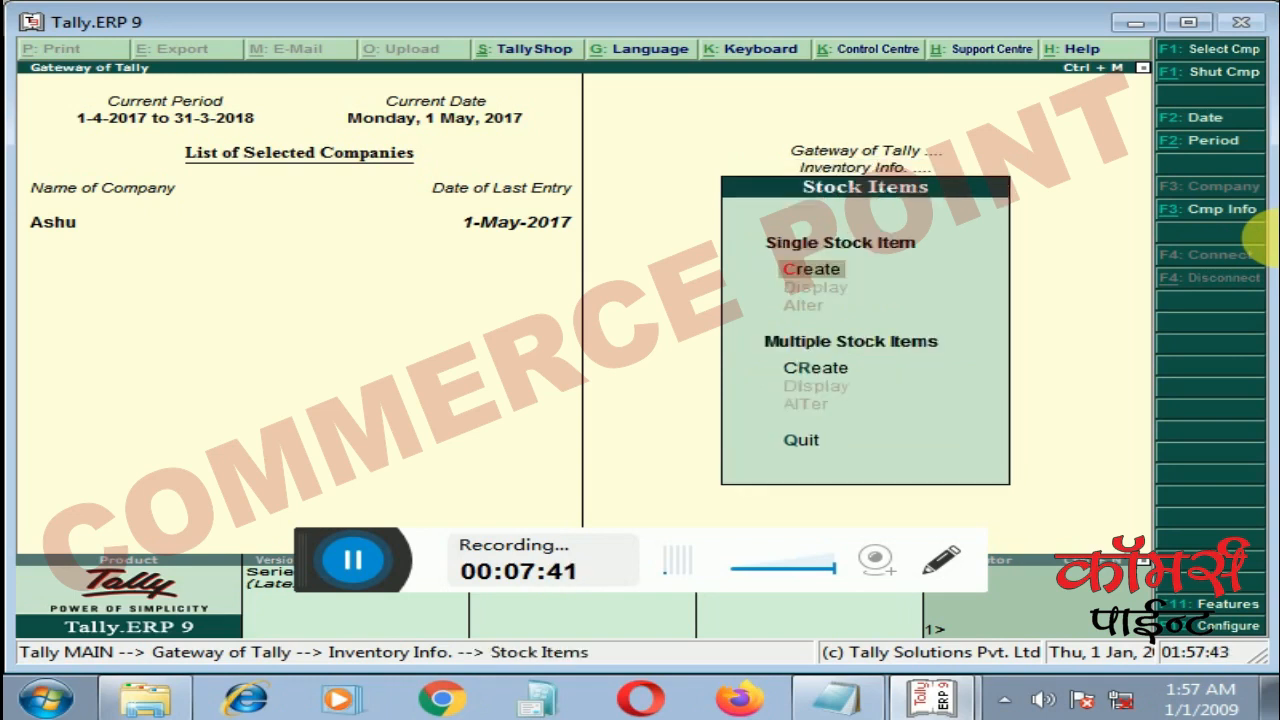
pyautogui.press('Return')
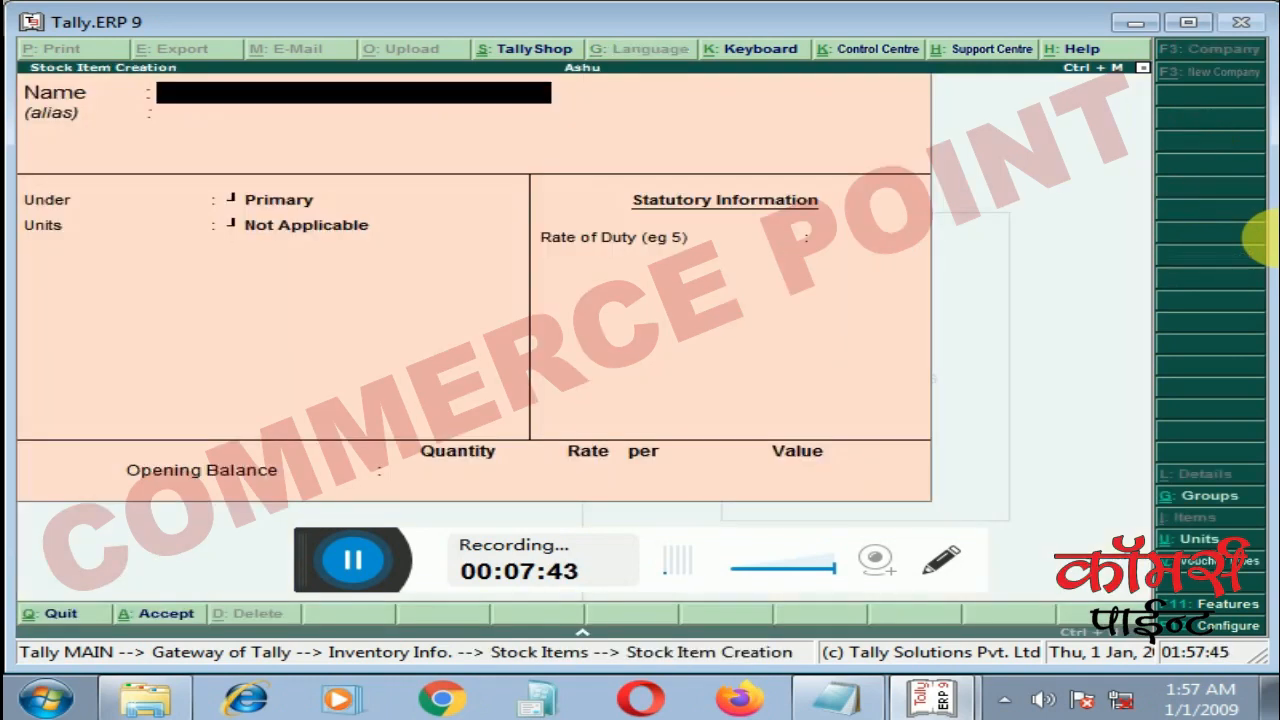
pyautogui.write('Realme')
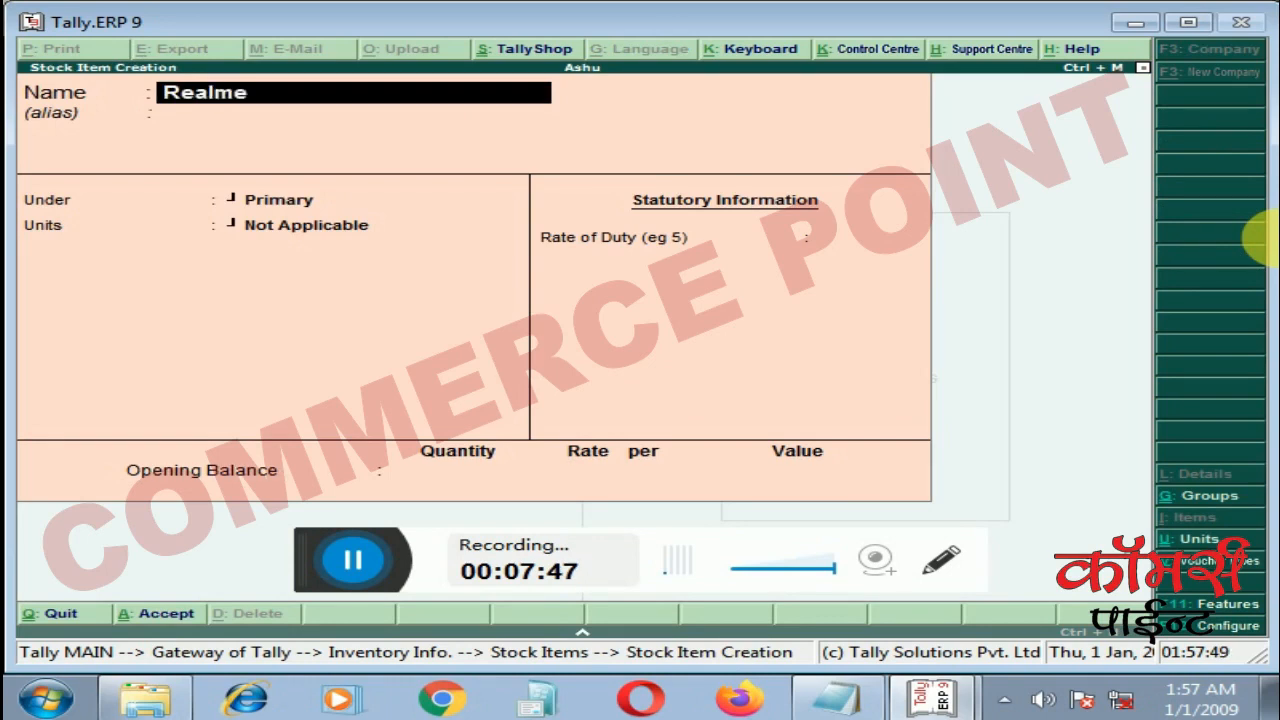
pyautogui.write(' 5')
pyautogui.press('Return')
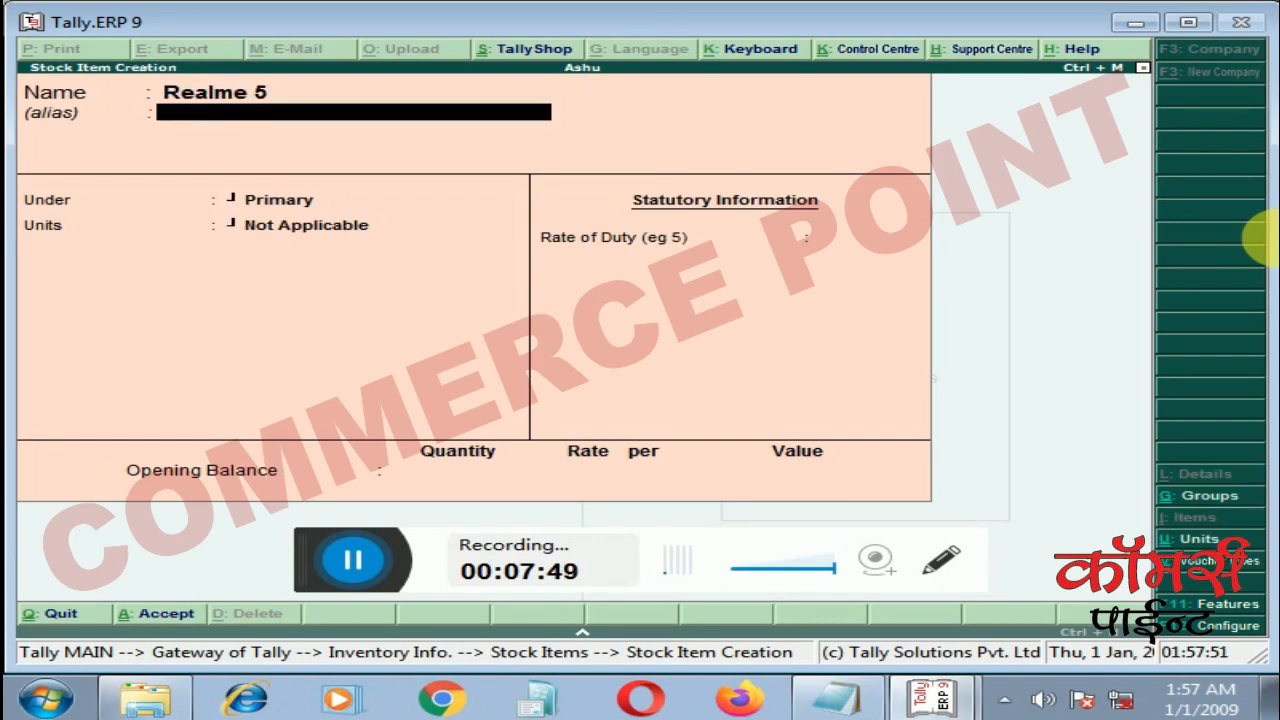
pyautogui.press('Return')
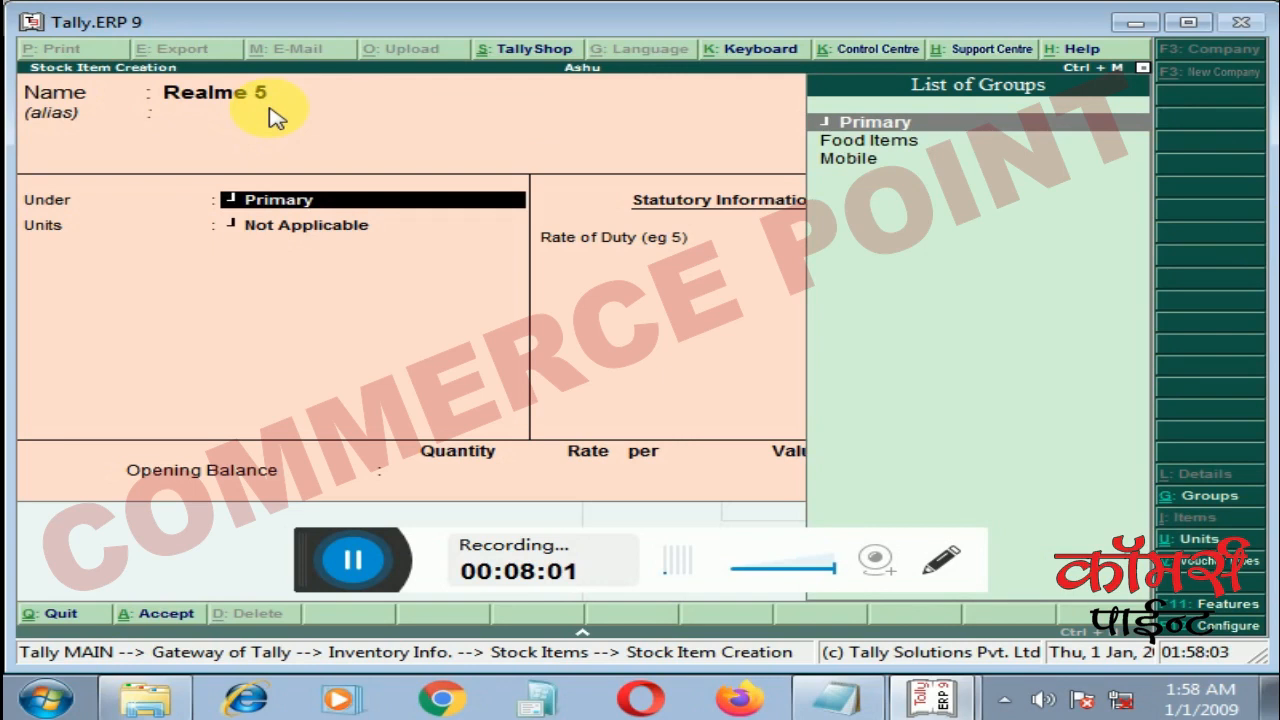
pyautogui.press('Down')
pyautogui.press('Down')
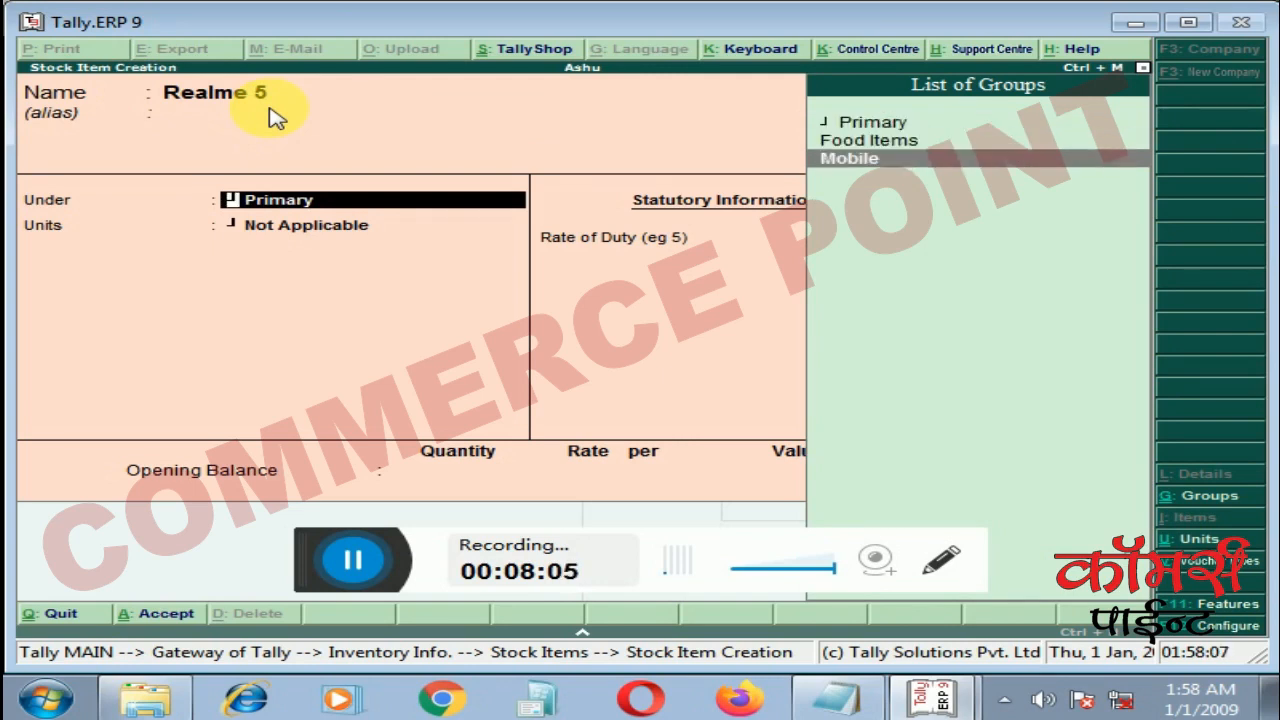
pyautogui.press('Return')
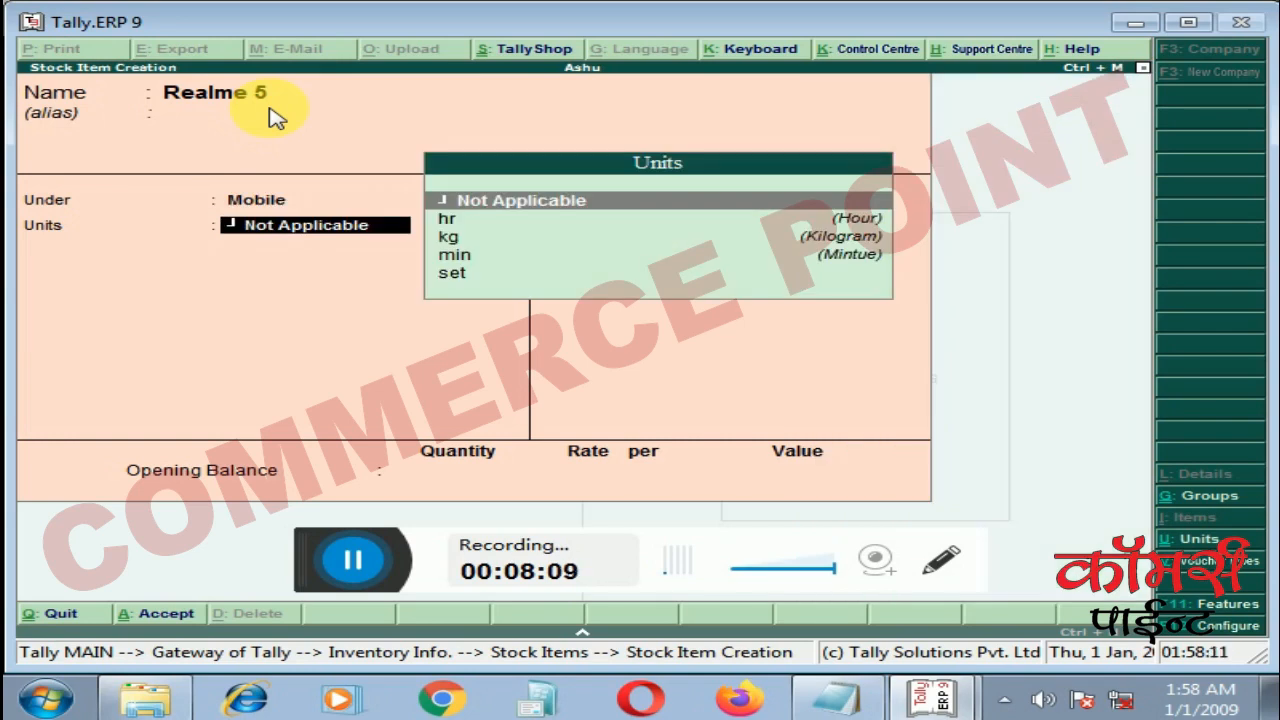
# Step: Set the Realme 5 item's unit to set, leave the rate of duty and opening balance unfilled, and save it
pyautogui.press('Down')
pyautogui.press('Down')
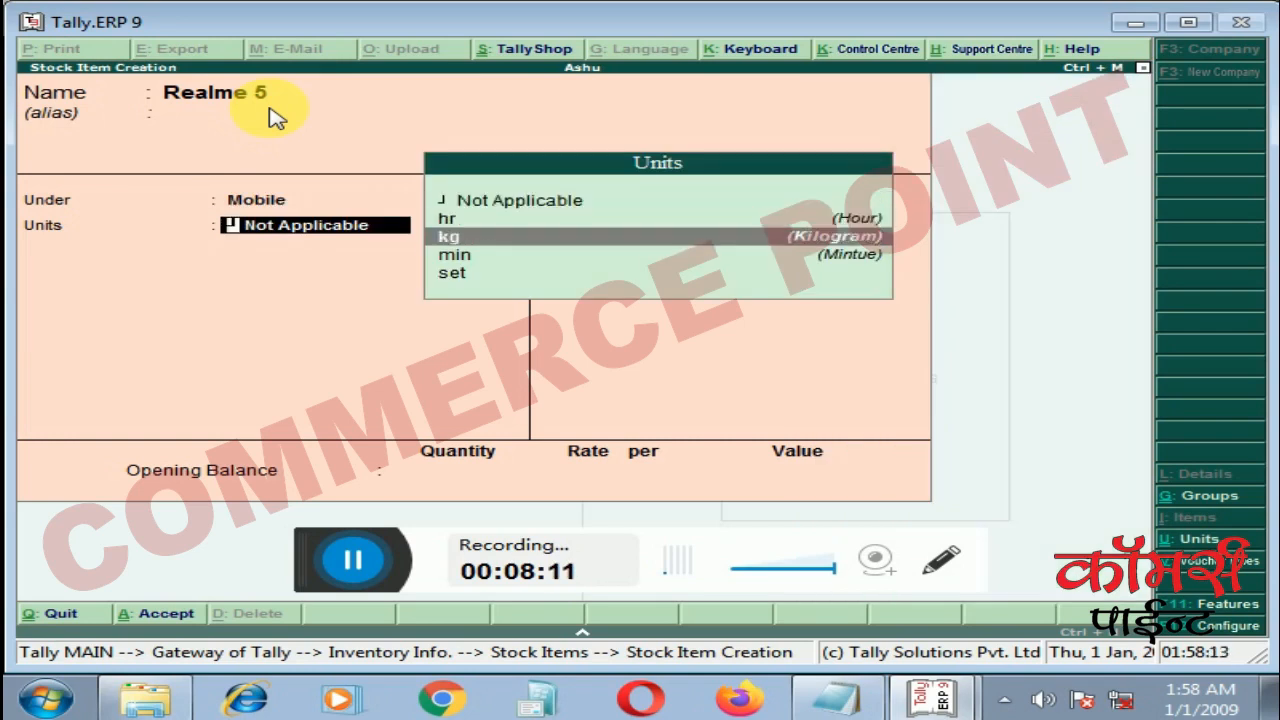
pyautogui.press('Down')
pyautogui.press('Down')
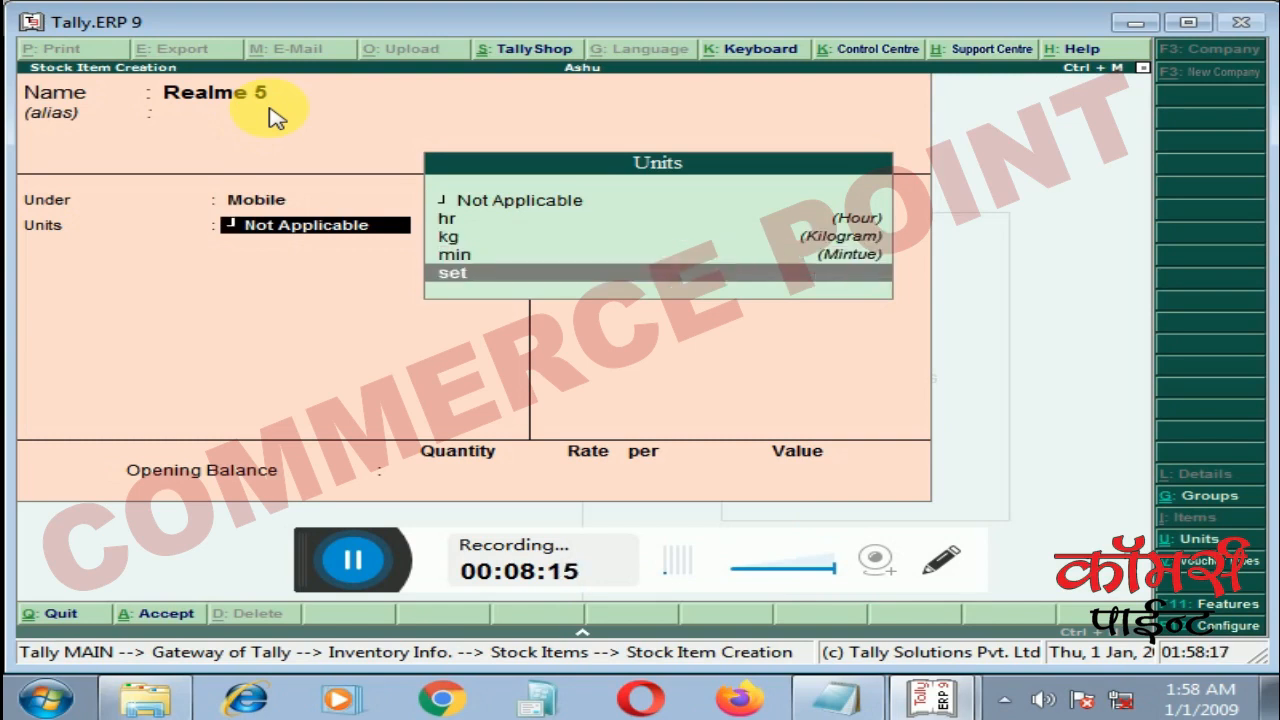
pyautogui.press('Return')
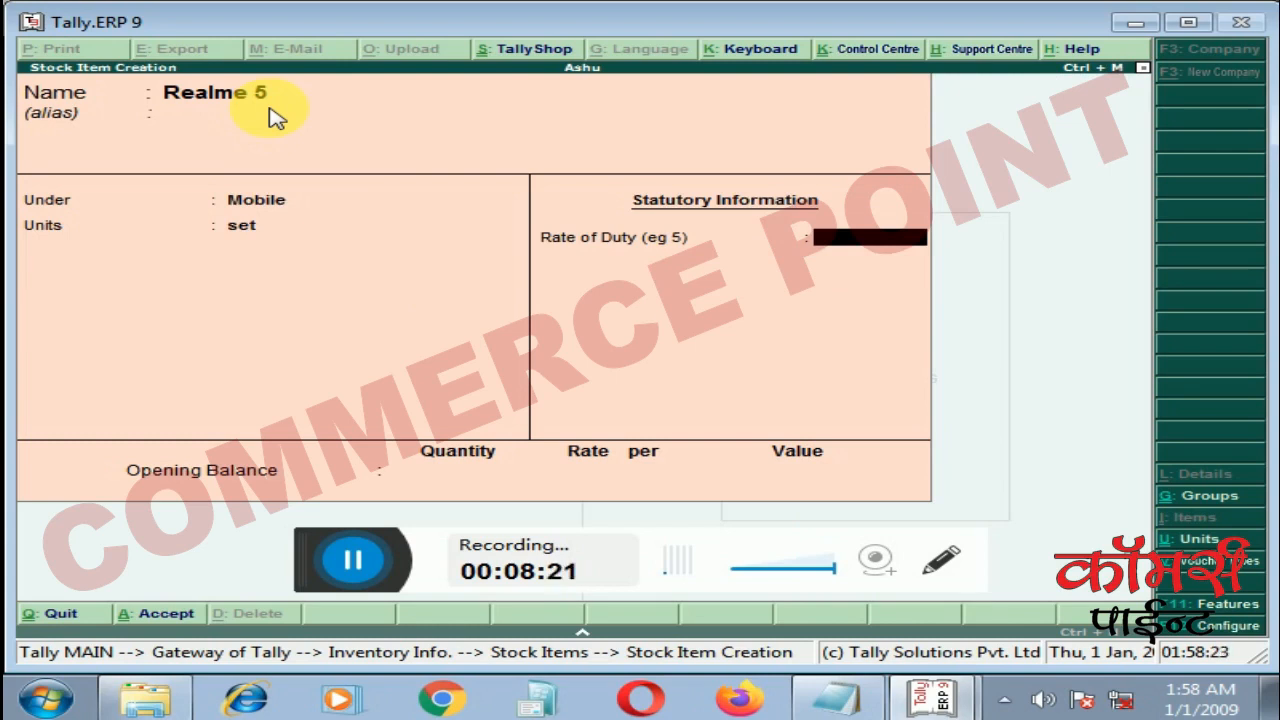
pyautogui.press('BackSpace')
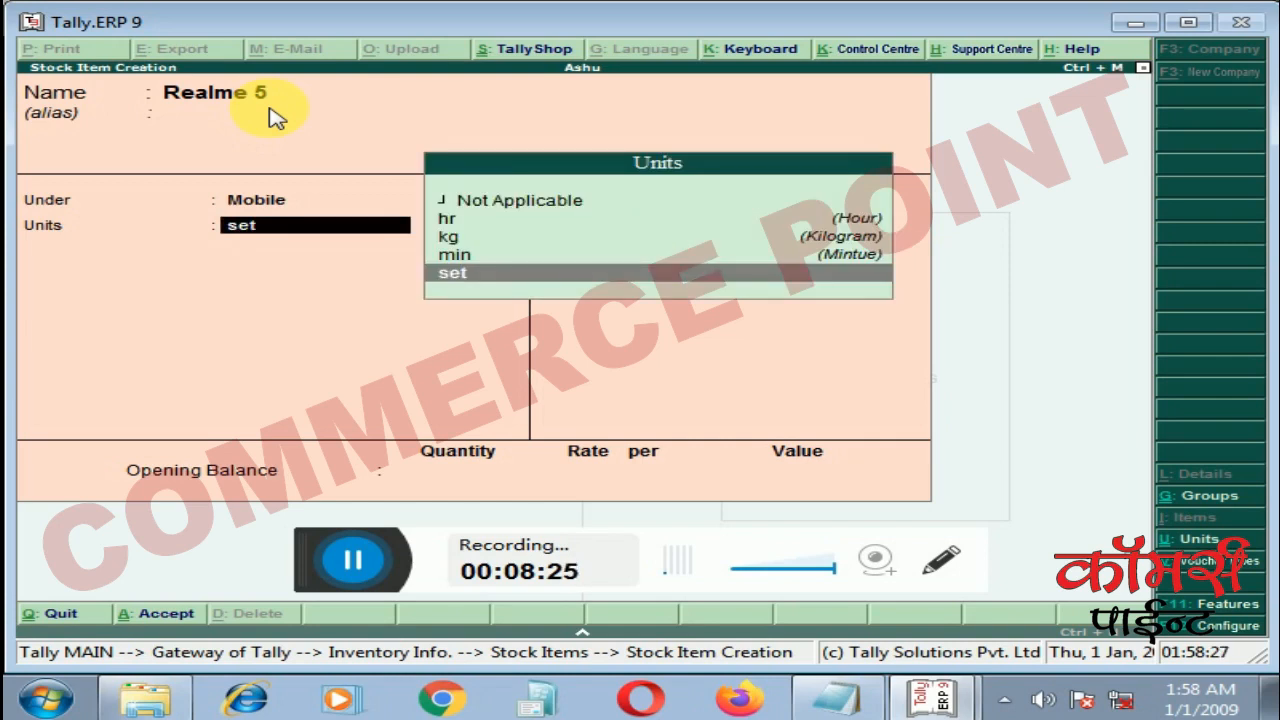
pyautogui.press('Return')
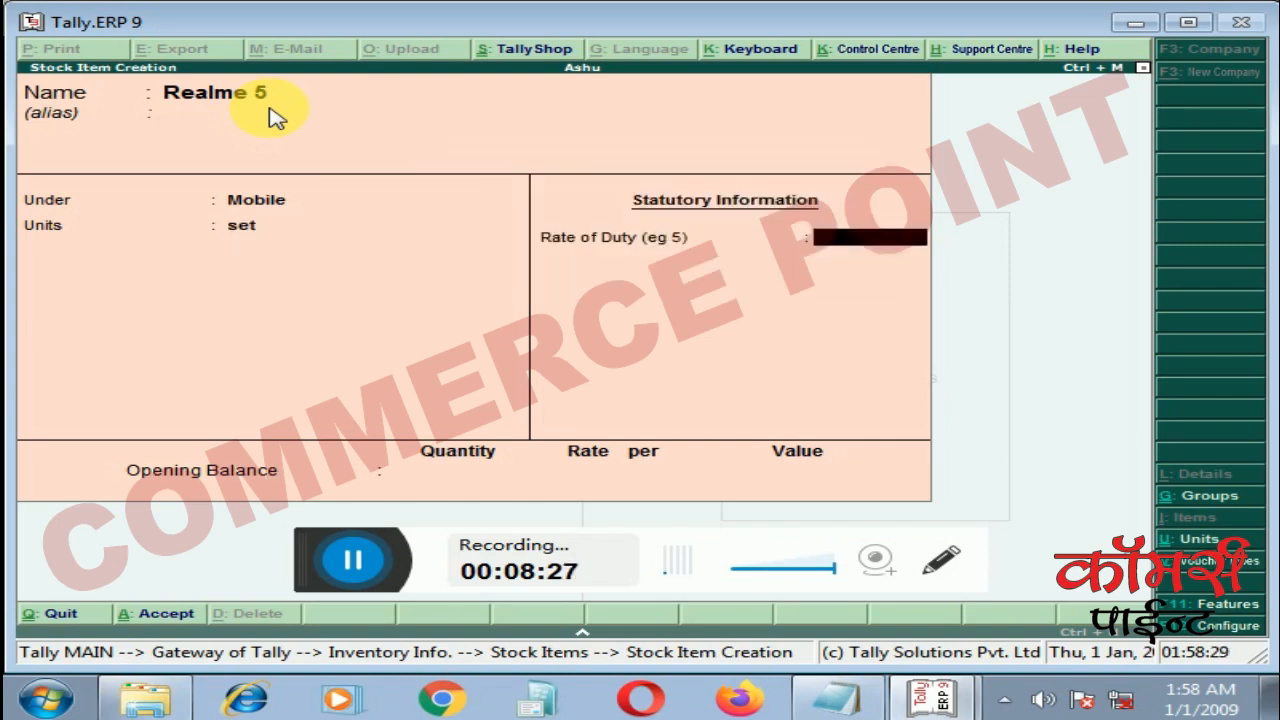
pyautogui.press('Return')
pyautogui.press('Return')
pyautogui.press('Return')
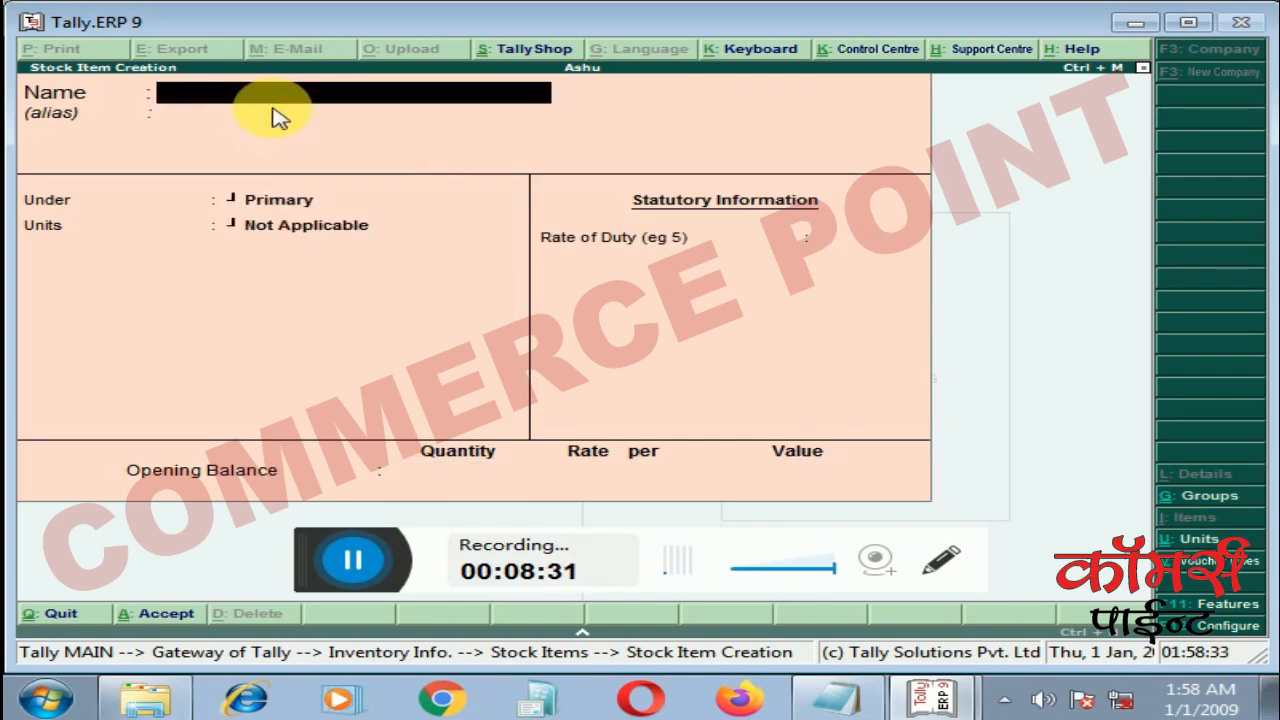
# Step: Name the second stock item Basmati Rice with no alias, and place it under the Food Items group
pyautogui.write('Basm')
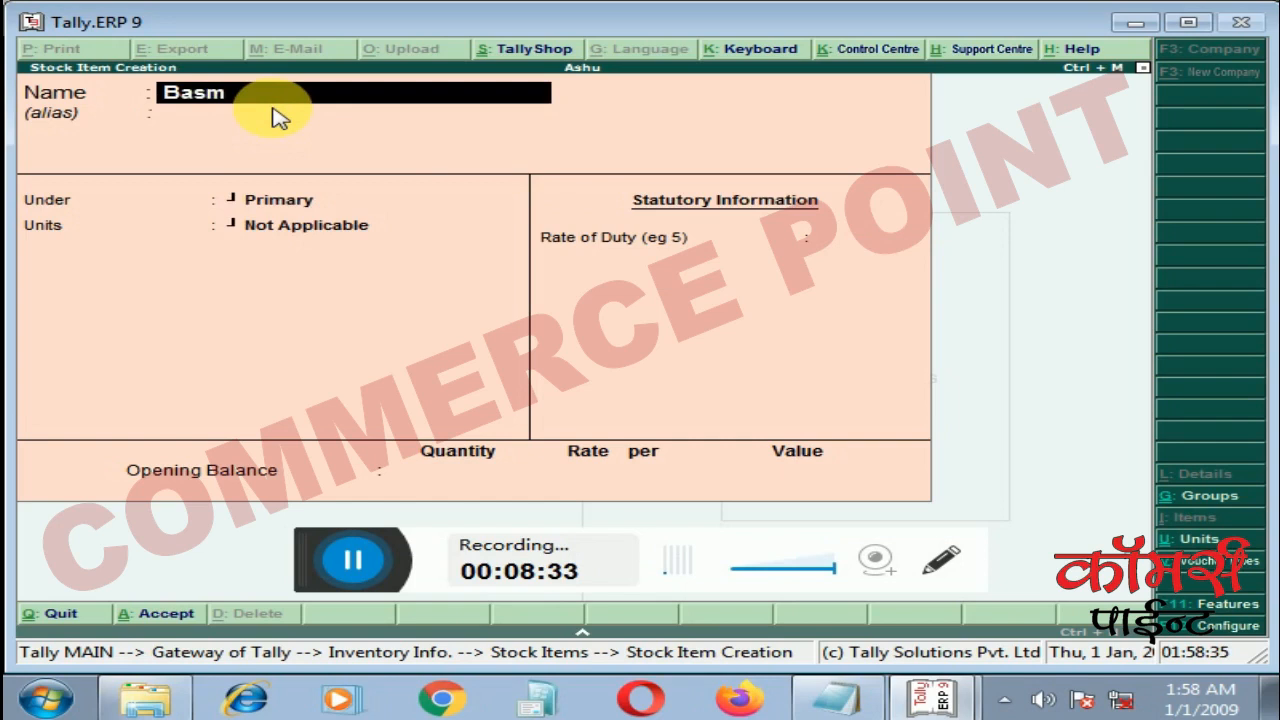
pyautogui.write('ati Rice')
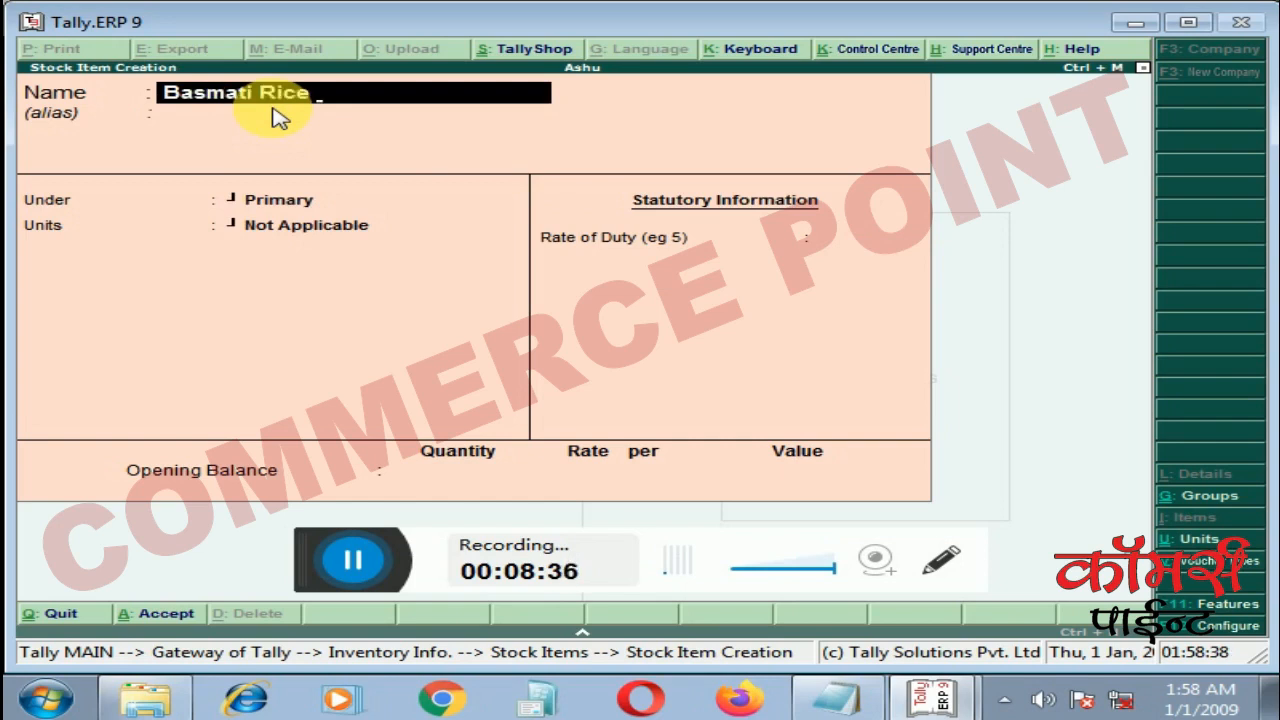
pyautogui.press('Return')
pyautogui.press('Return')
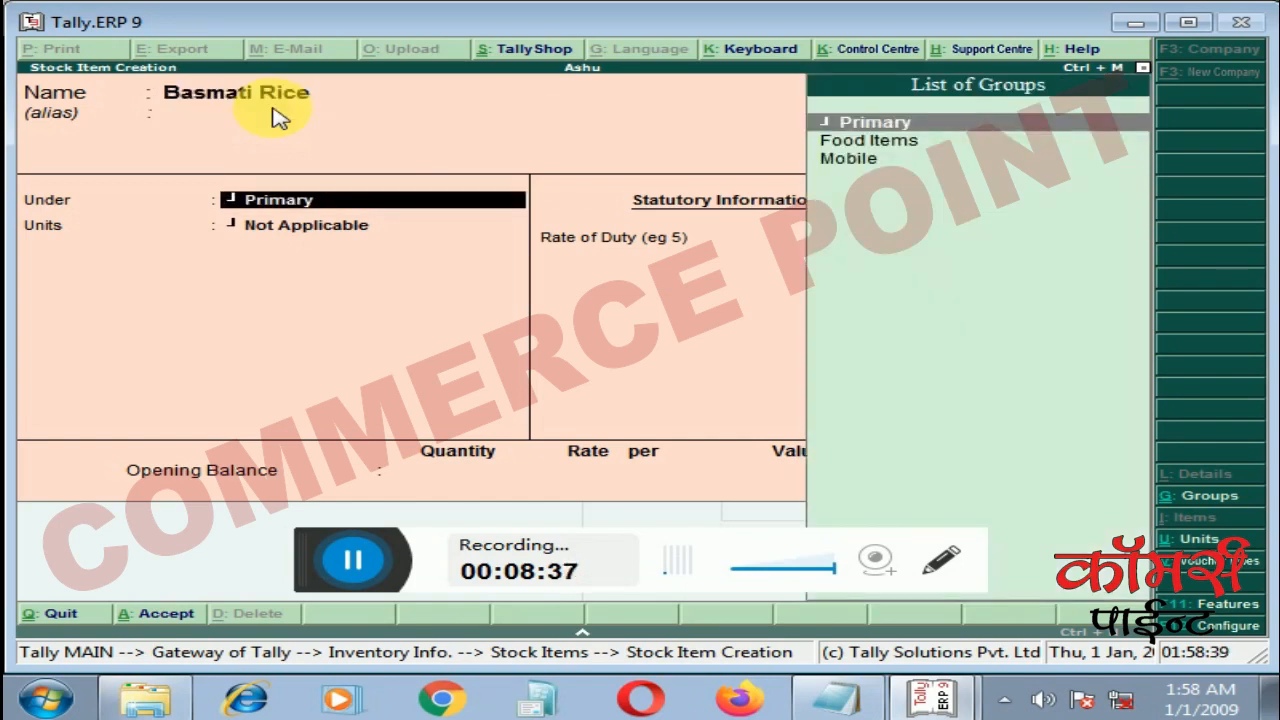
pyautogui.press('Down')
pyautogui.press('Return')
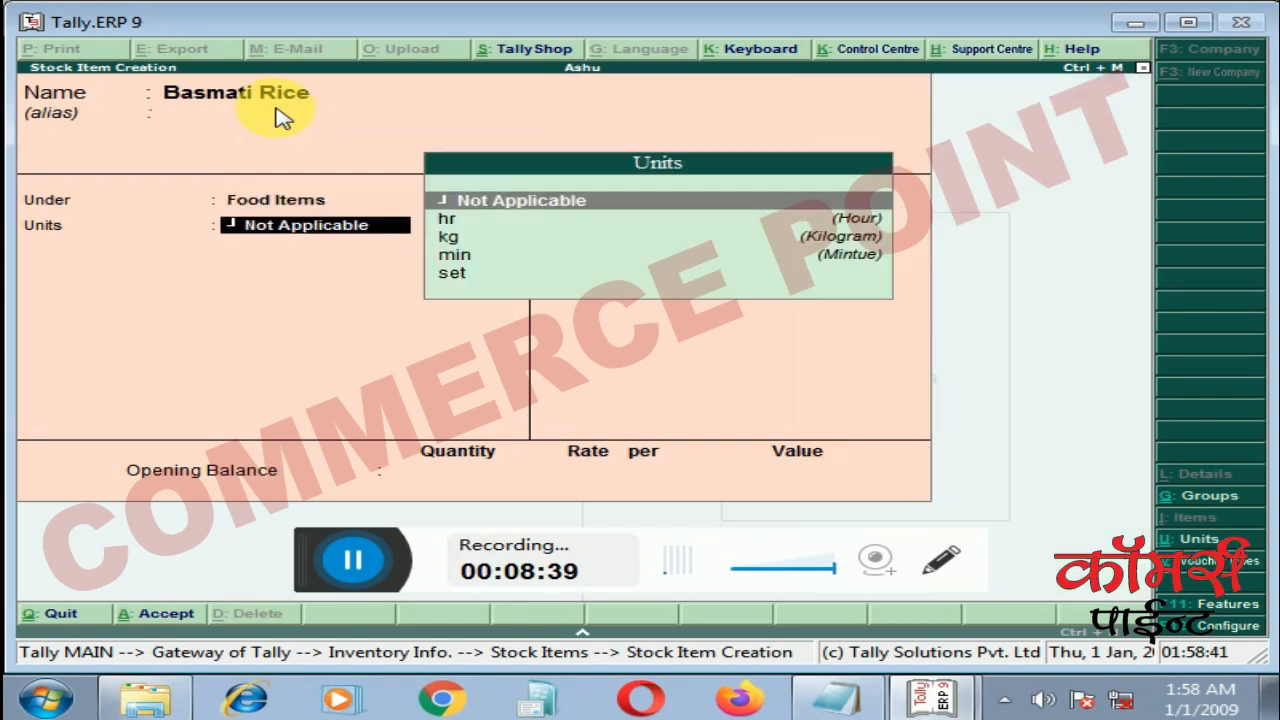
# Step: Set the Basmati Rice item's unit to kg, save it with no rate of duty, and leave stock item creation
pyautogui.press('Down')
pyautogui.press('Down')
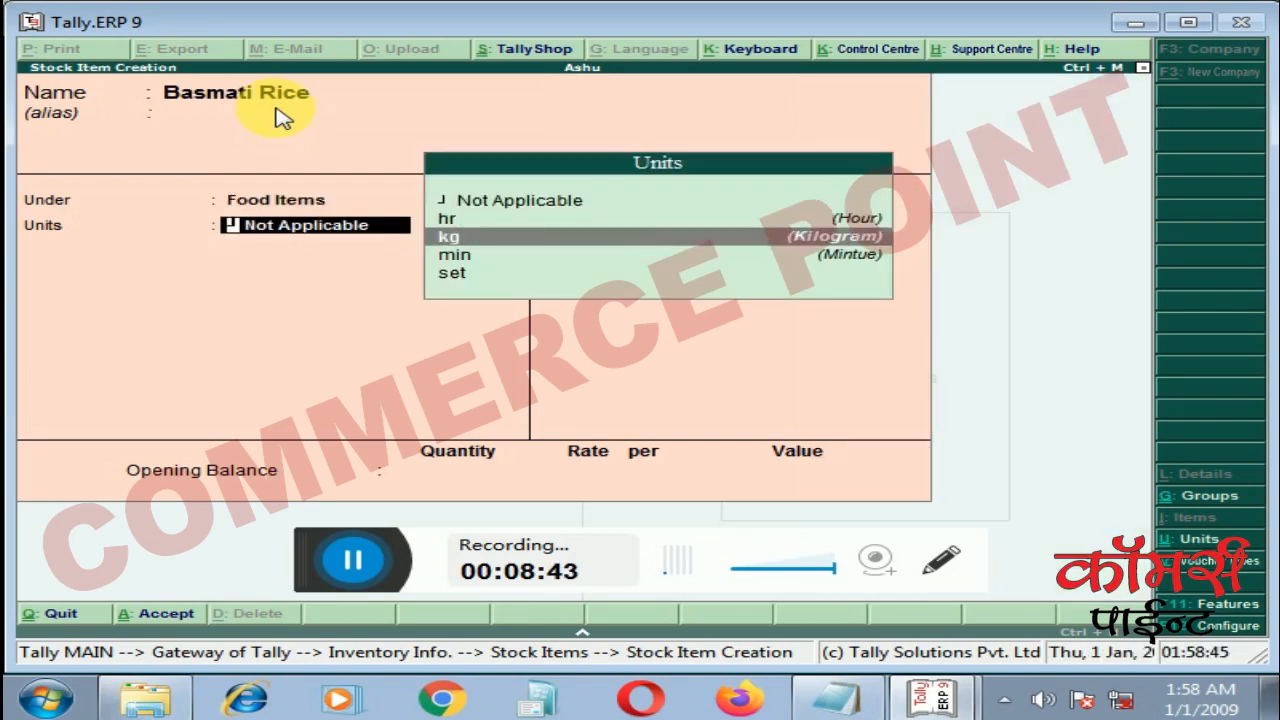
pyautogui.press('Return')
pyautogui.press('Return')
pyautogui.press('Return')
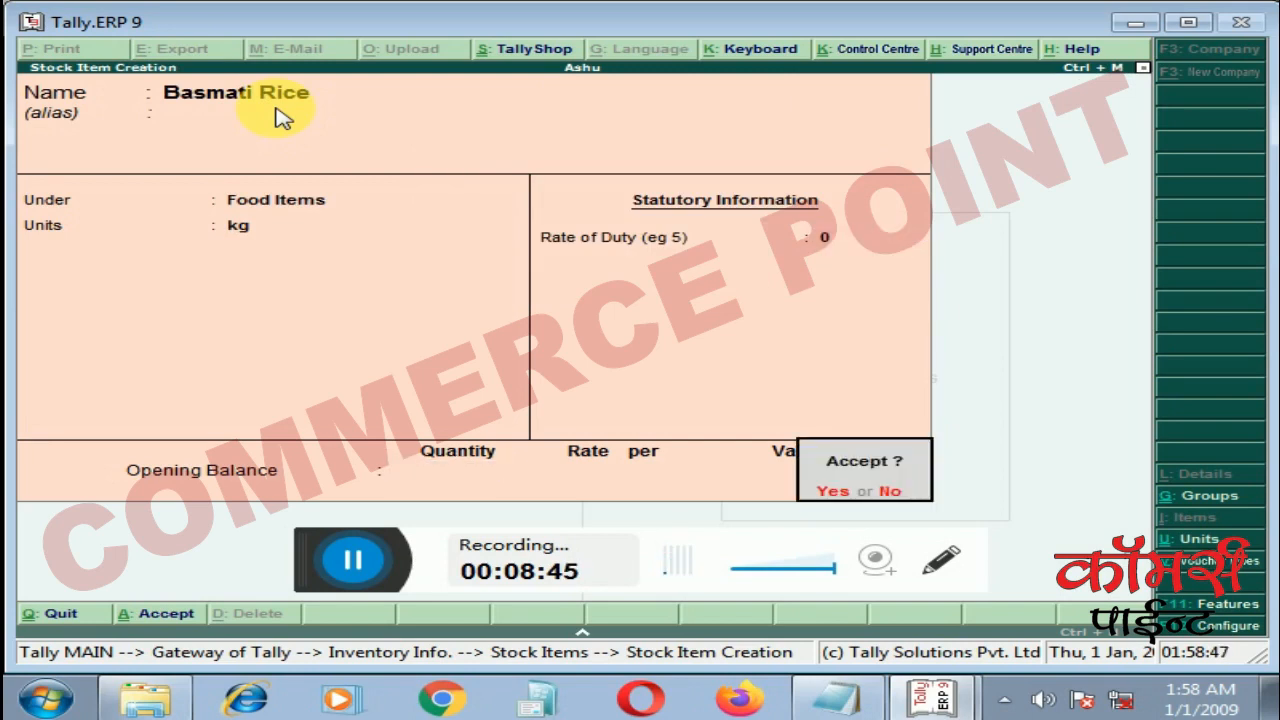
pyautogui.press('Return')
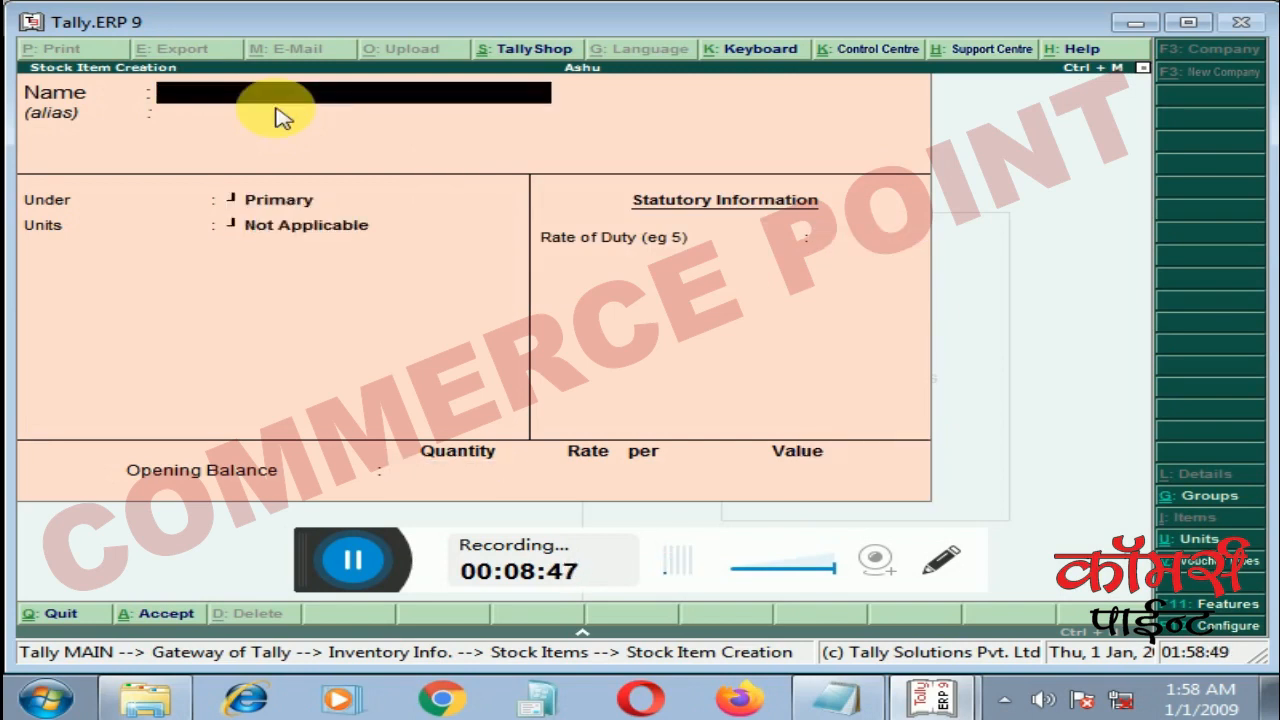
pyautogui.press('Escape')
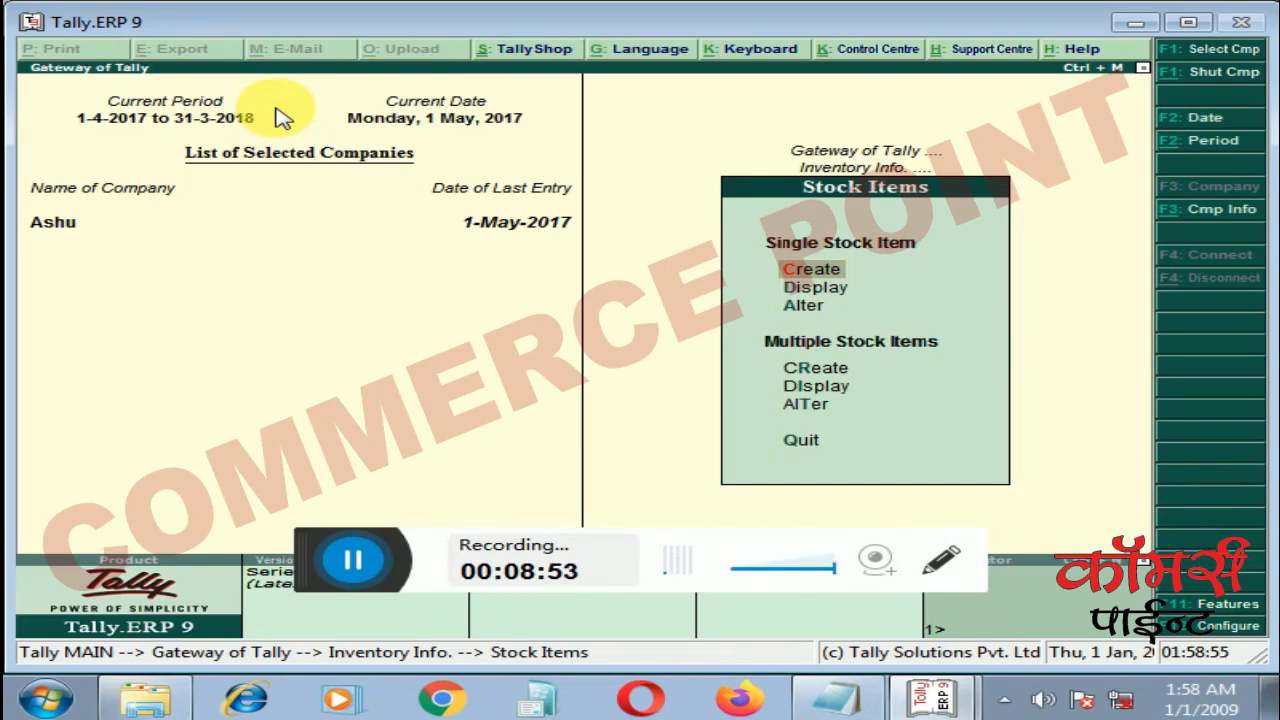
# Step: Open the Basmati Rice stock item for alteration to review it, and quit without saving changes
pyautogui.press('Down')
pyautogui.press('Down')
pyautogui.press('Return')
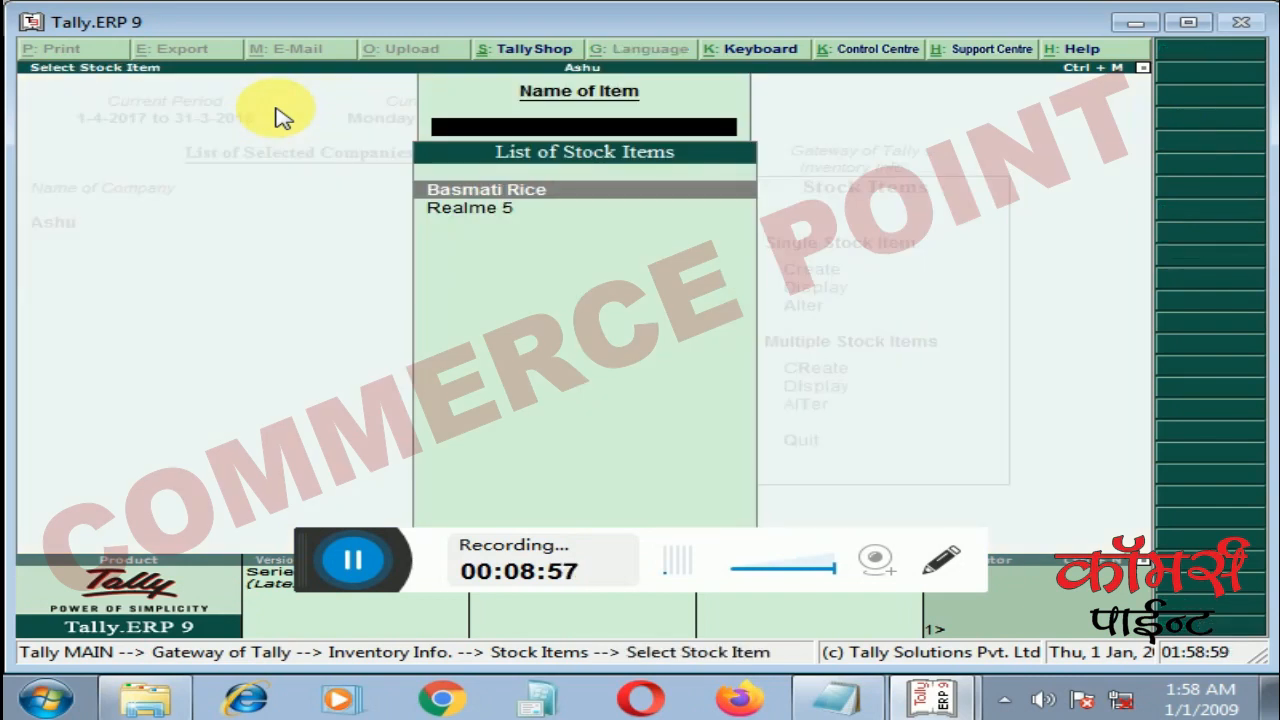
pyautogui.press('Return')
pyautogui.press('BackSpace')
pyautogui.press('Return')
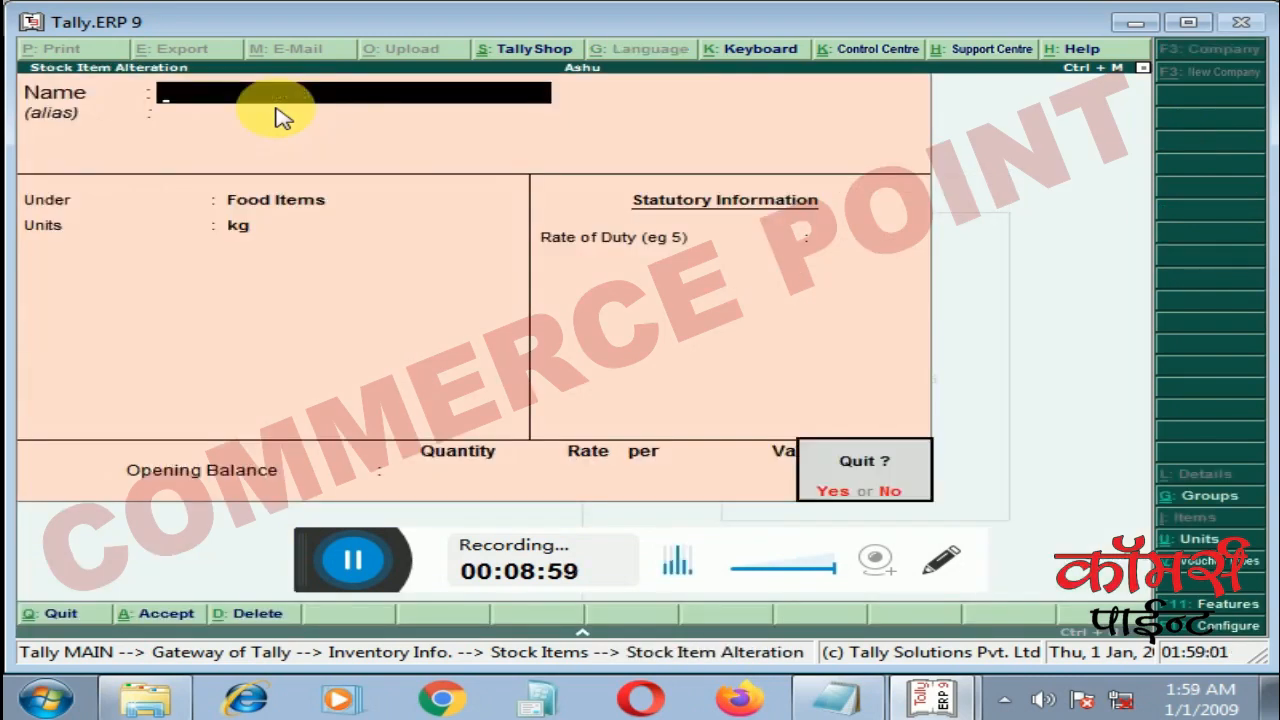
pyautogui.press('Return')
# Step: Open the Realme 5 stock item for alteration to review its group and unit, and return to Stock Items unchanged
pyautogui.press('Down')
pyautogui.press('Return')
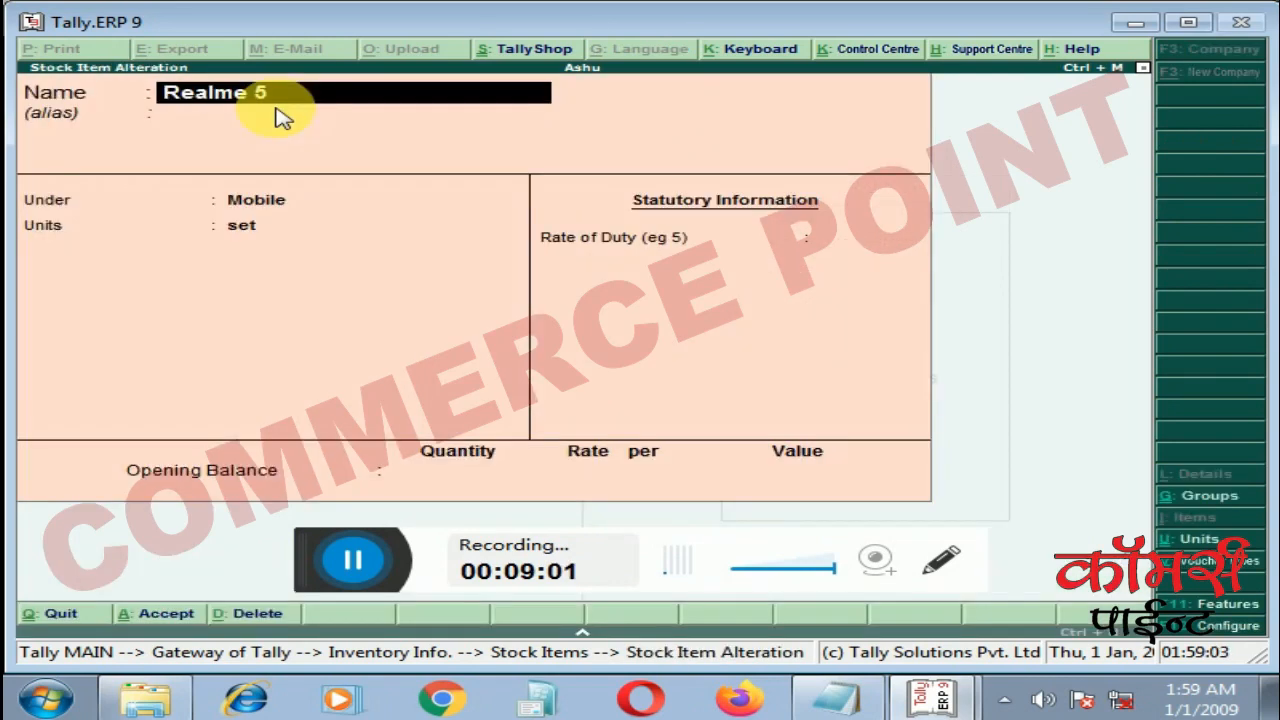
pyautogui.press('Escape')
pyautogui.press('Escape')
pyautogui.press('Return')
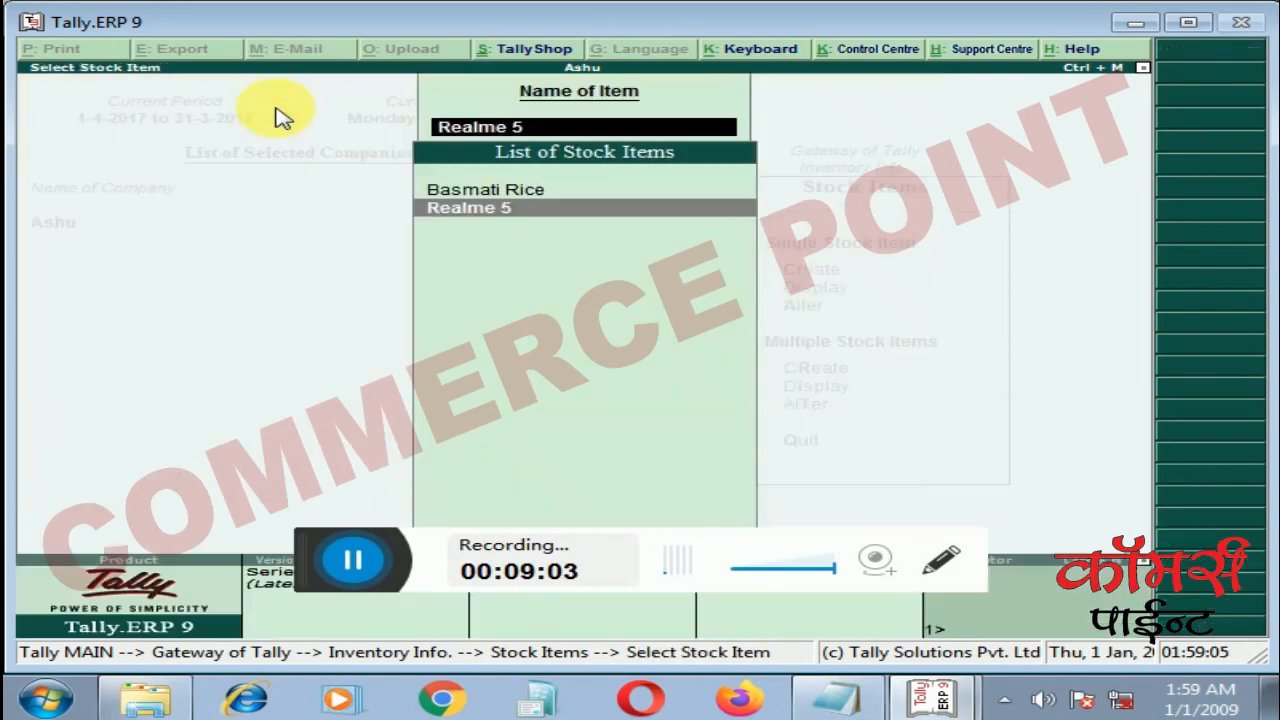
pyautogui.press('Escape')
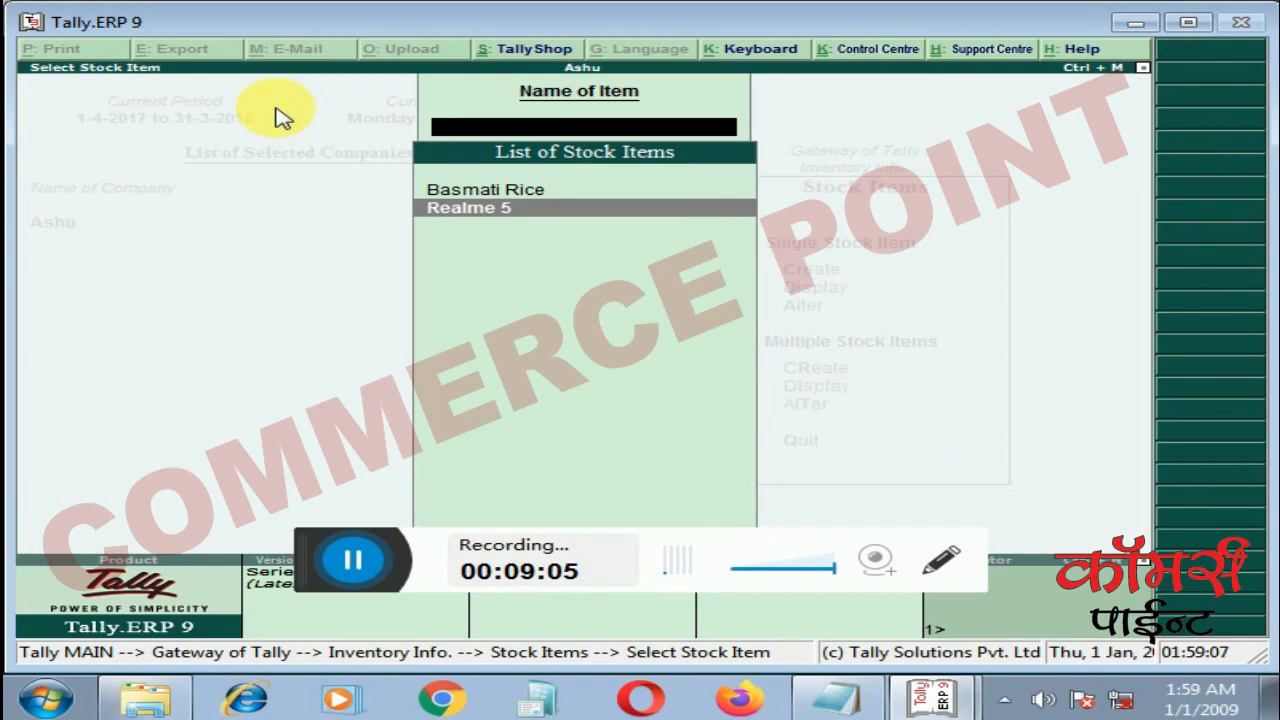
pyautogui.press('Escape')
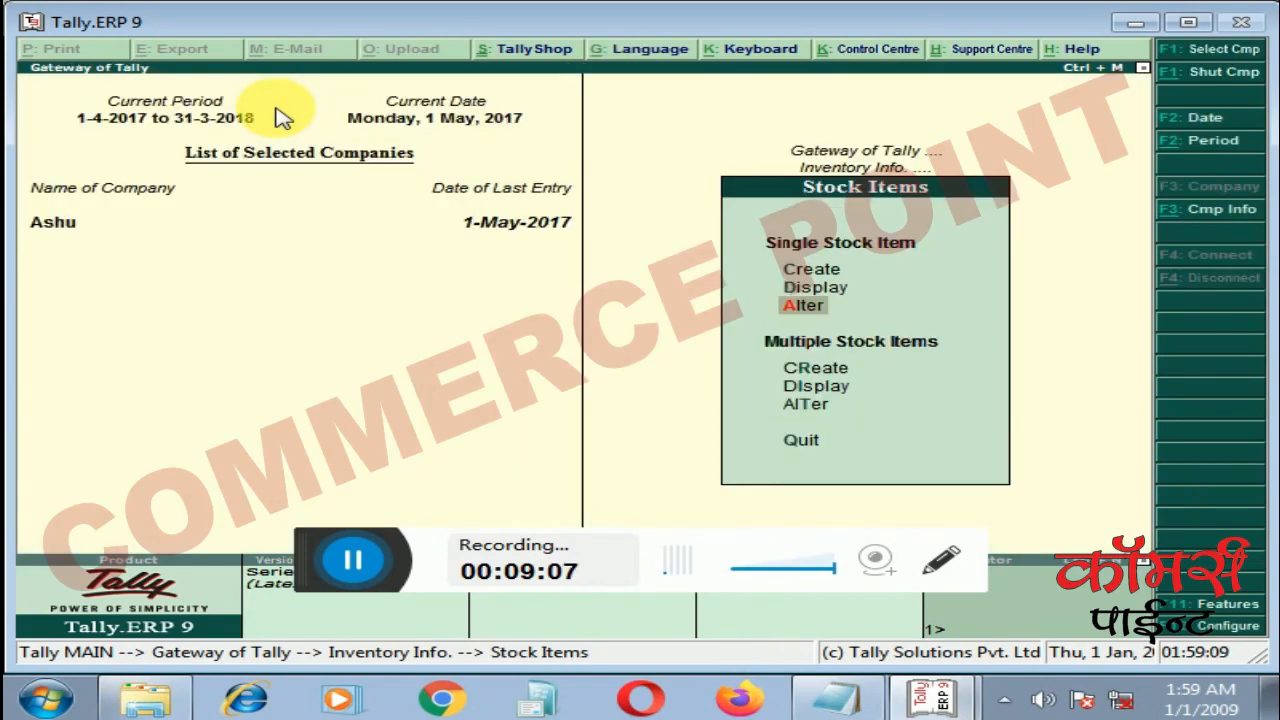